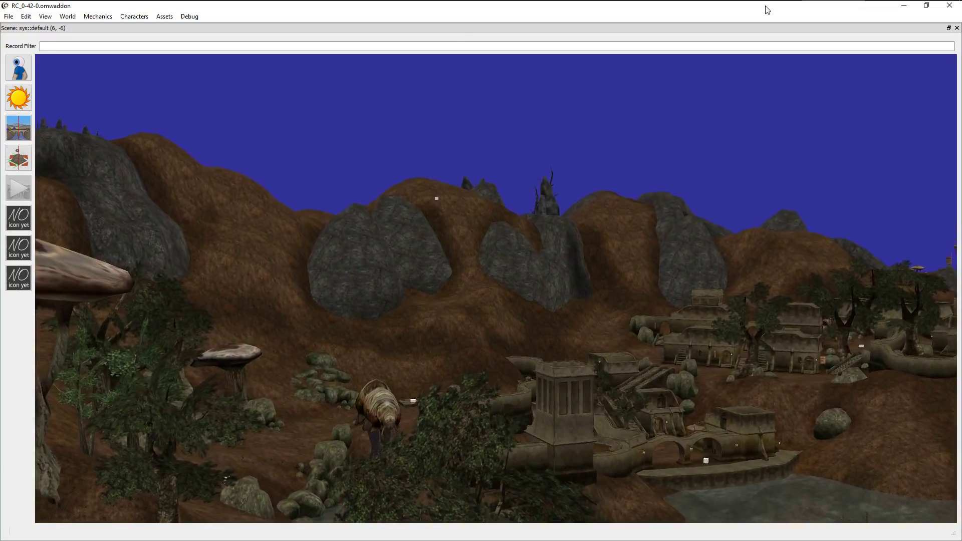
# Step: Fly the camera forward through the exterior scene to examine the hillside and the settlement by the water
pyautogui.press('w')
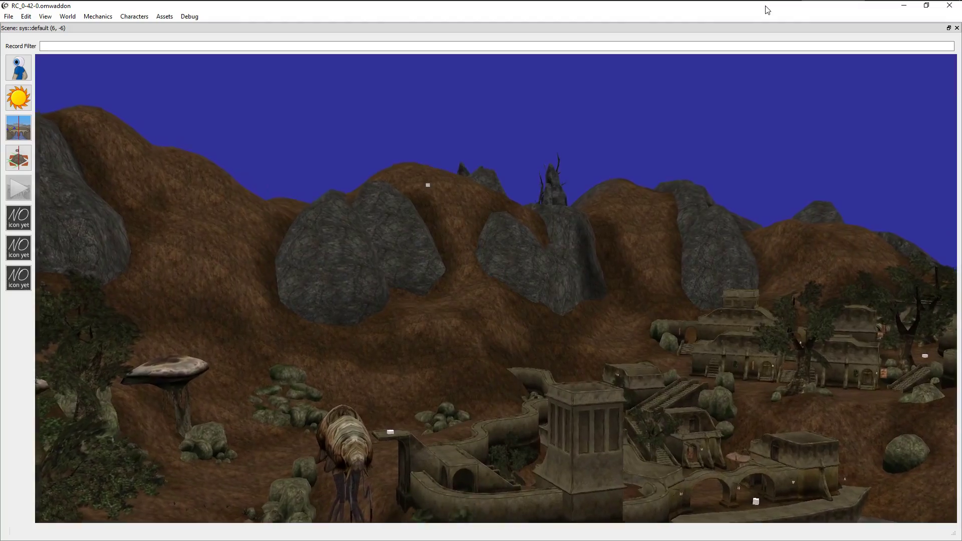
pyautogui.press('w')
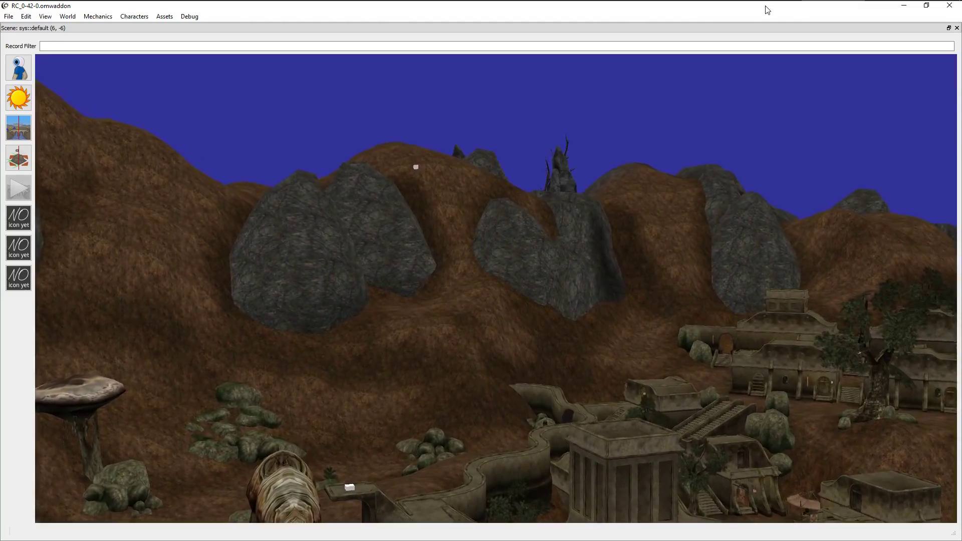
pyautogui.press('w')
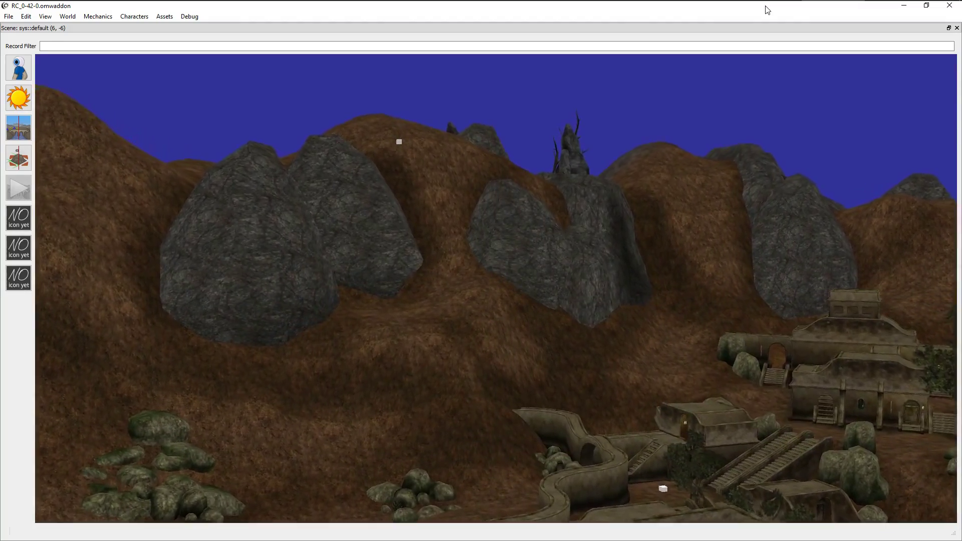
pyautogui.press('w')
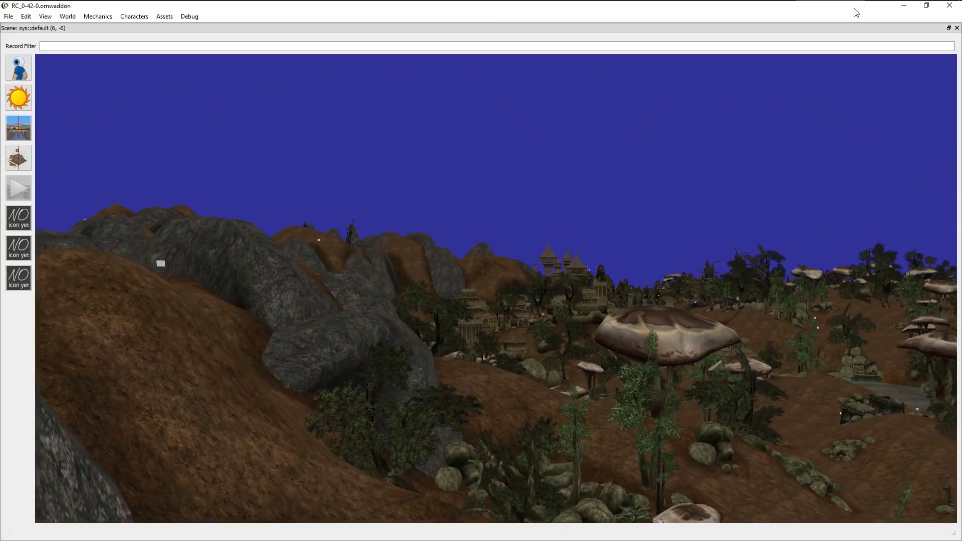
pyautogui.press('w')
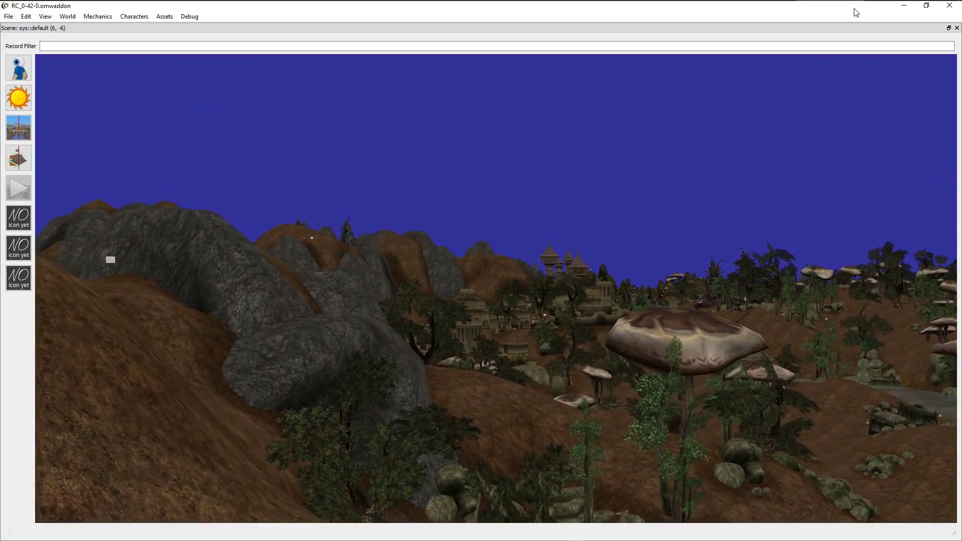
pyautogui.press('w')
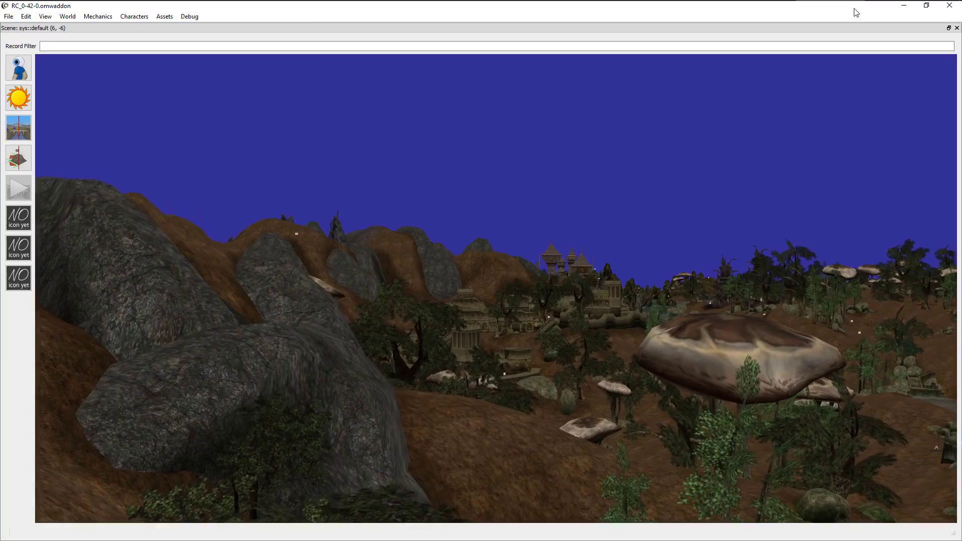
pyautogui.press('w')
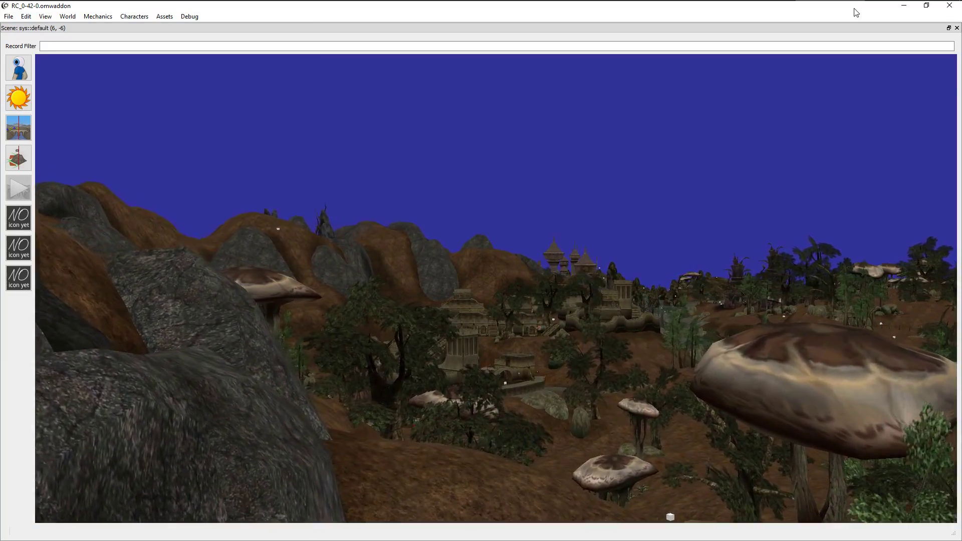
pyautogui.press('w')
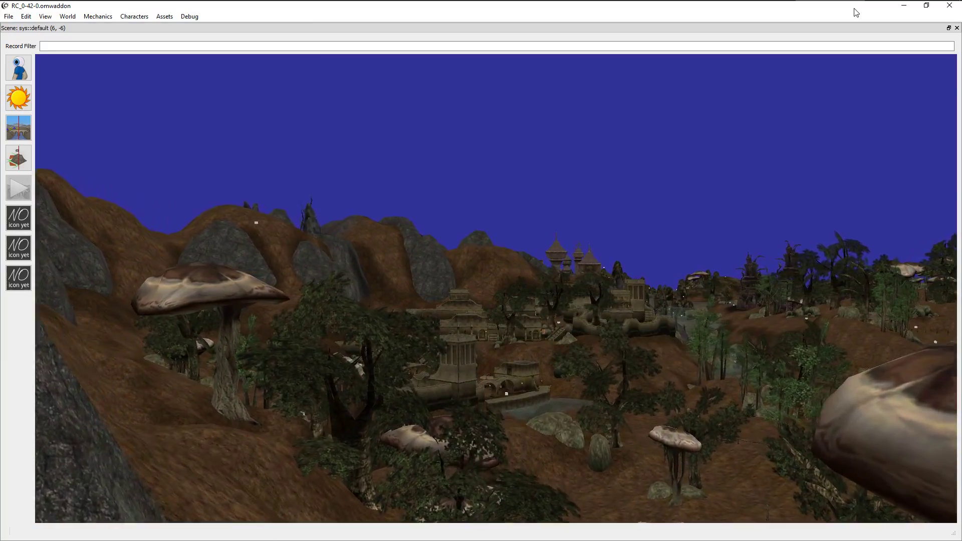
pyautogui.press('w')
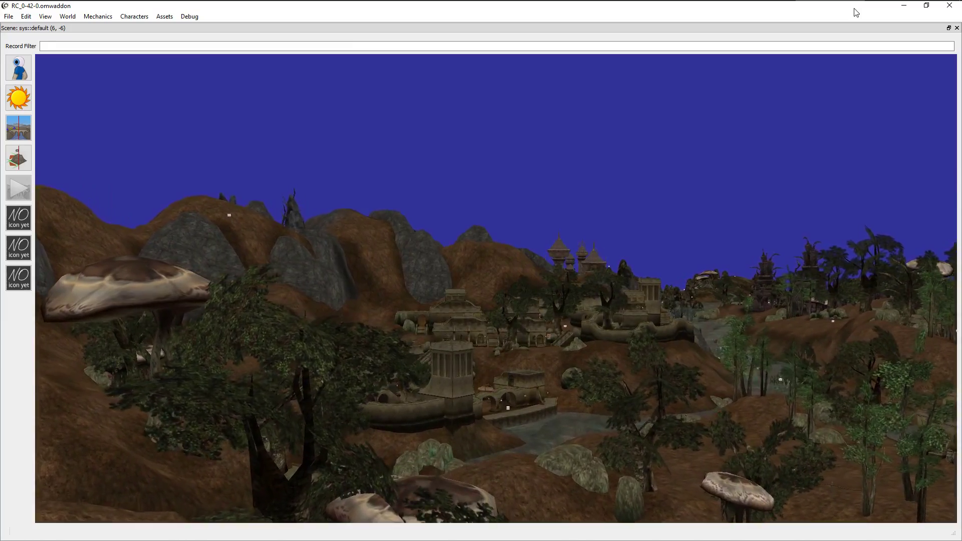
pyautogui.press('w')
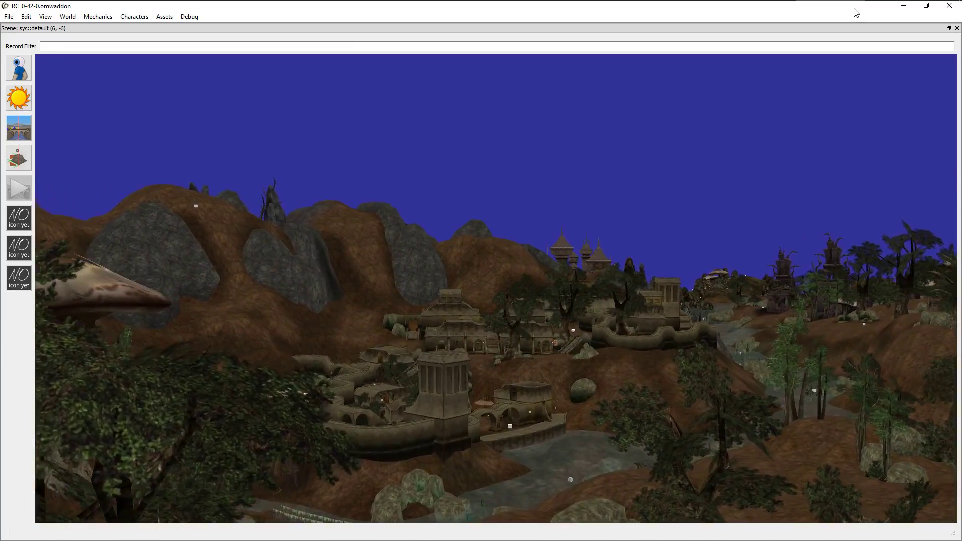
pyautogui.press('w')
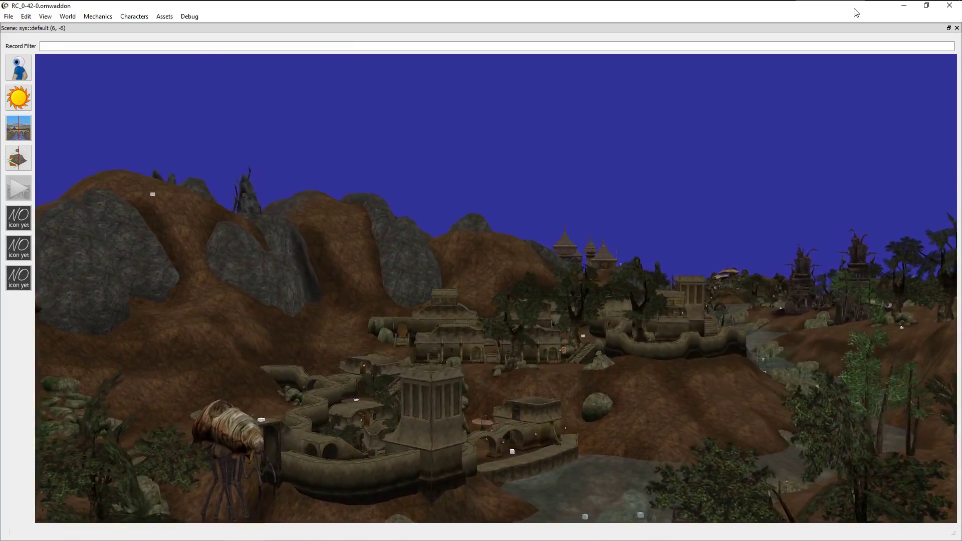
pyautogui.press('w')
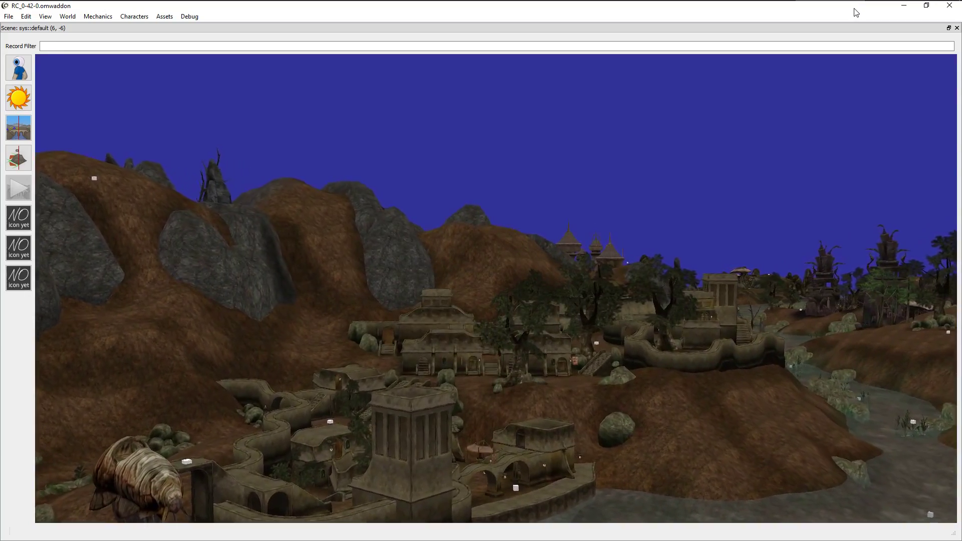
pyautogui.press('w')
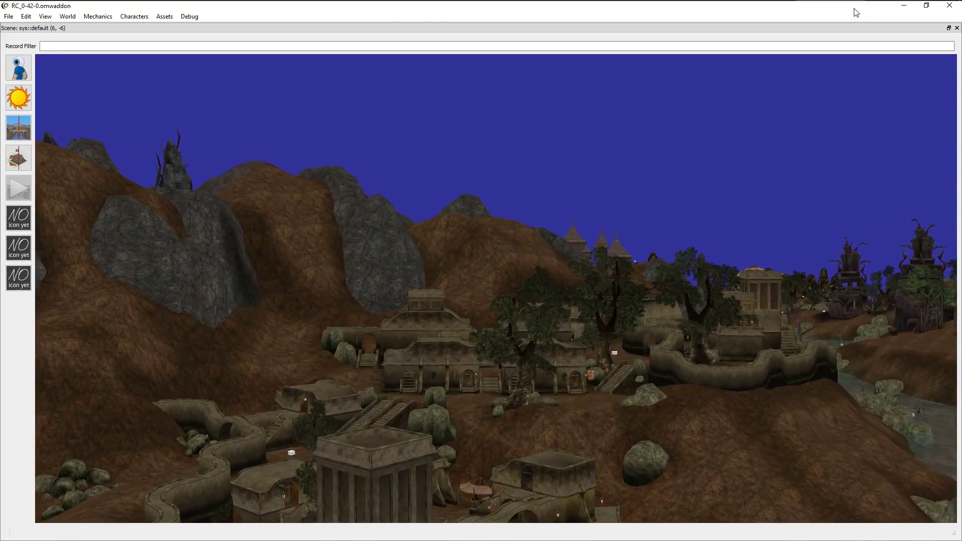
pyautogui.press('w')
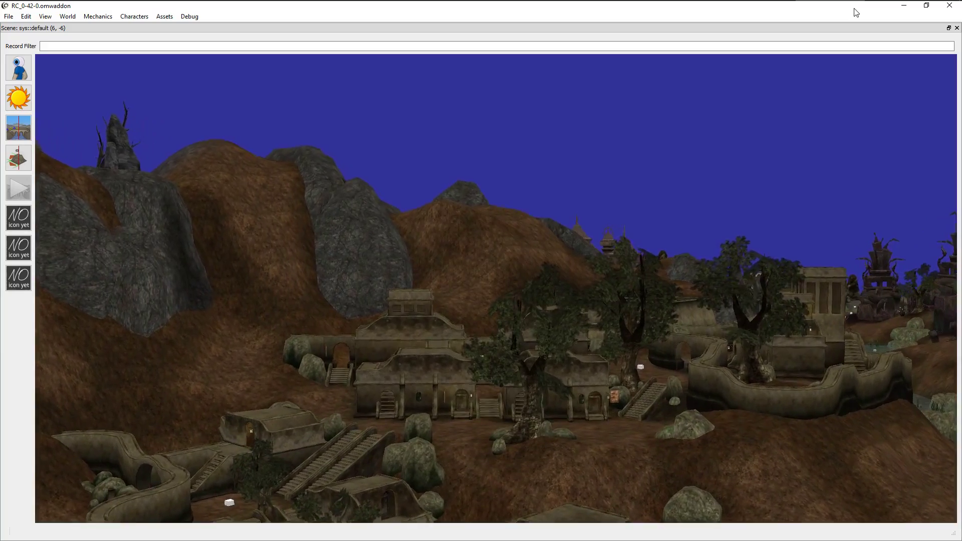
pyautogui.press('w')
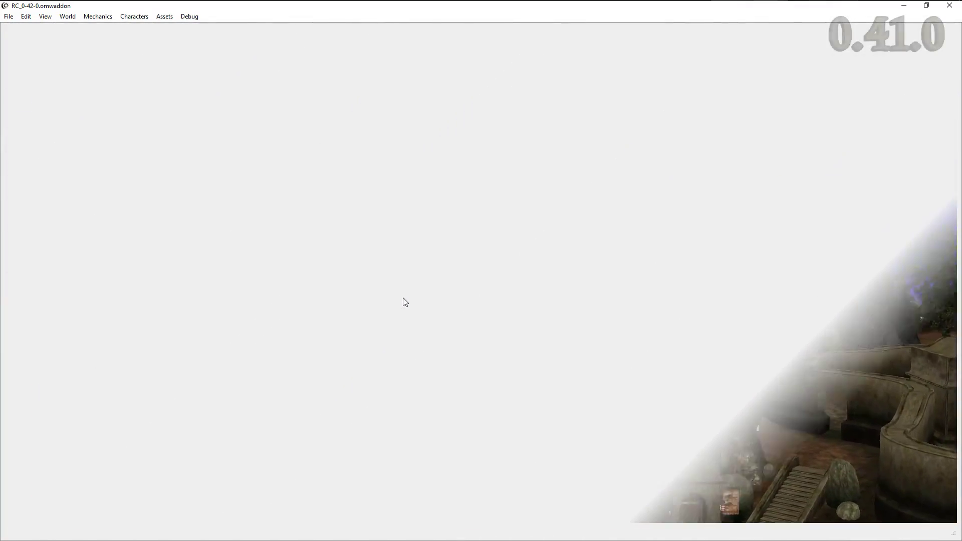
# Step: Verify the add-on and arrange the verification results with wider Type and ID columns, sorted by type
pyautogui.click(9, 16)
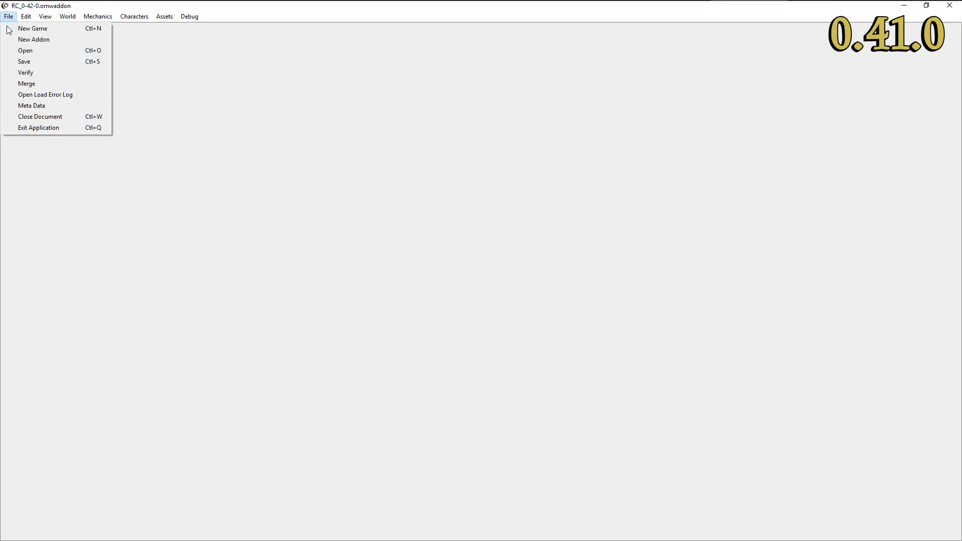
pyautogui.click(25, 73)
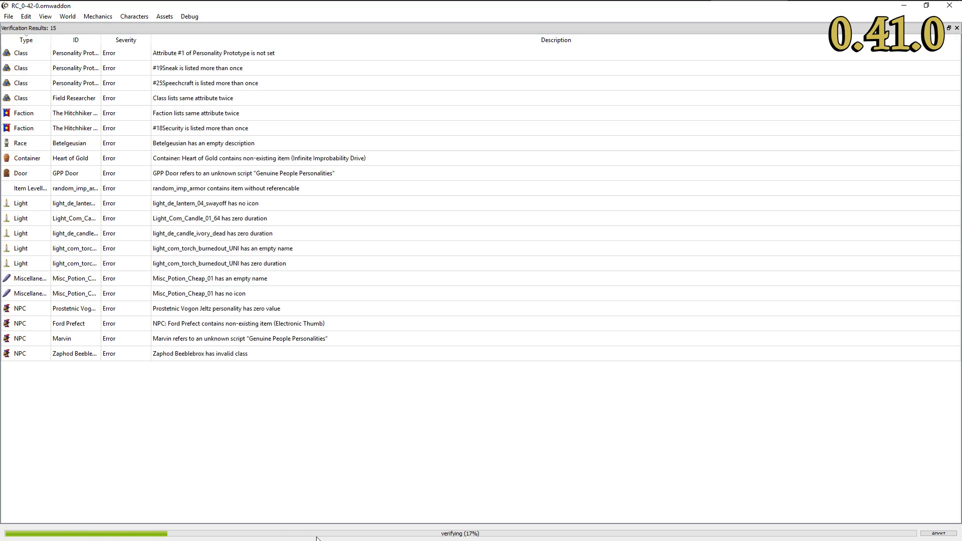
pyautogui.moveTo(101, 40); pyautogui.dragTo(182, 46)
pyautogui.moveTo(50, 40); pyautogui.dragTo(72, 40)
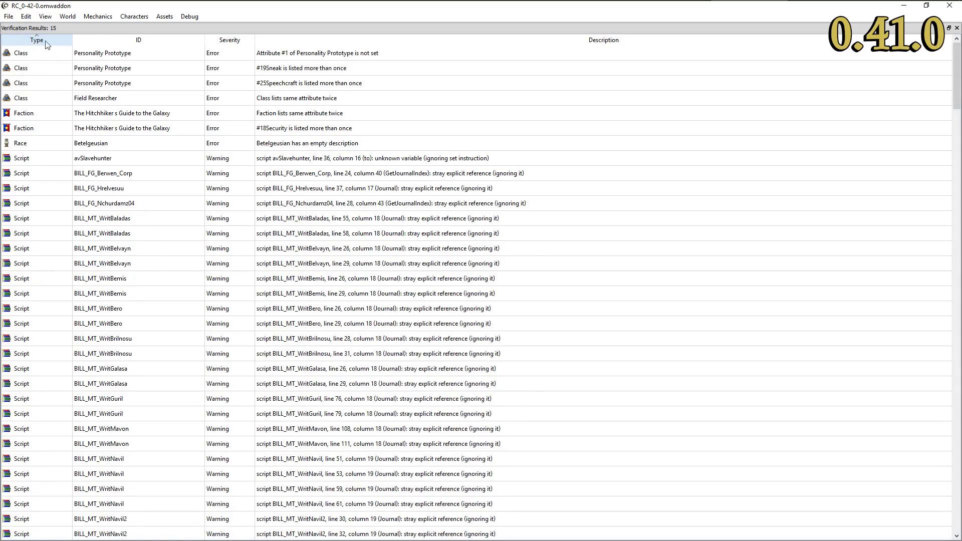
pyautogui.moveTo(954, 71); pyautogui.dragTo(956, 498)
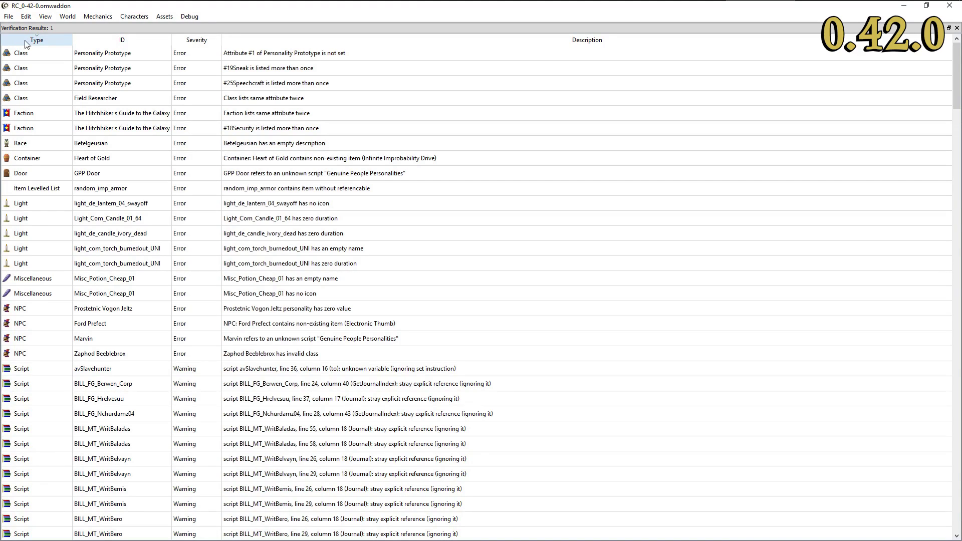
pyautogui.click(30, 44)
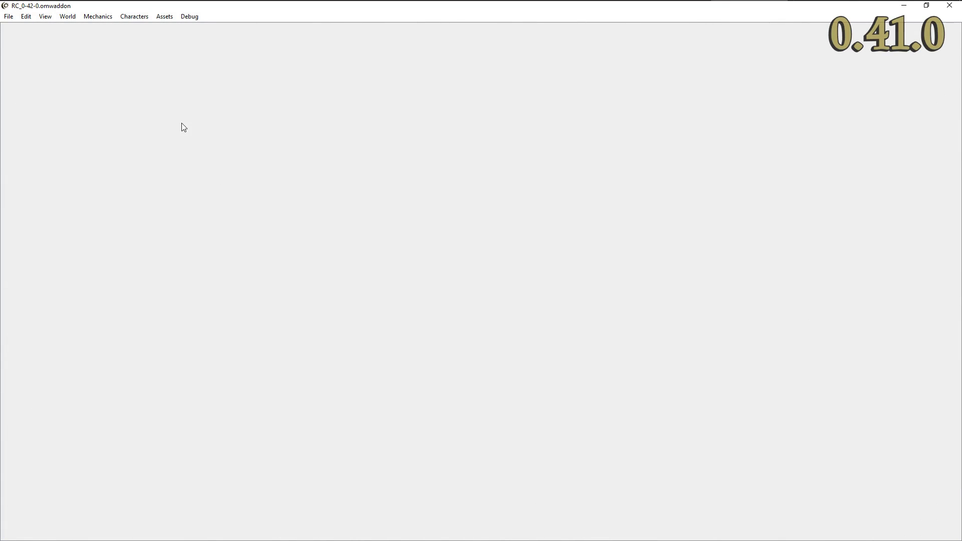
# Step: Open the Body Parts table and widen the ID column so the full record IDs fit
pyautogui.click(133, 16)
pyautogui.click(143, 128)
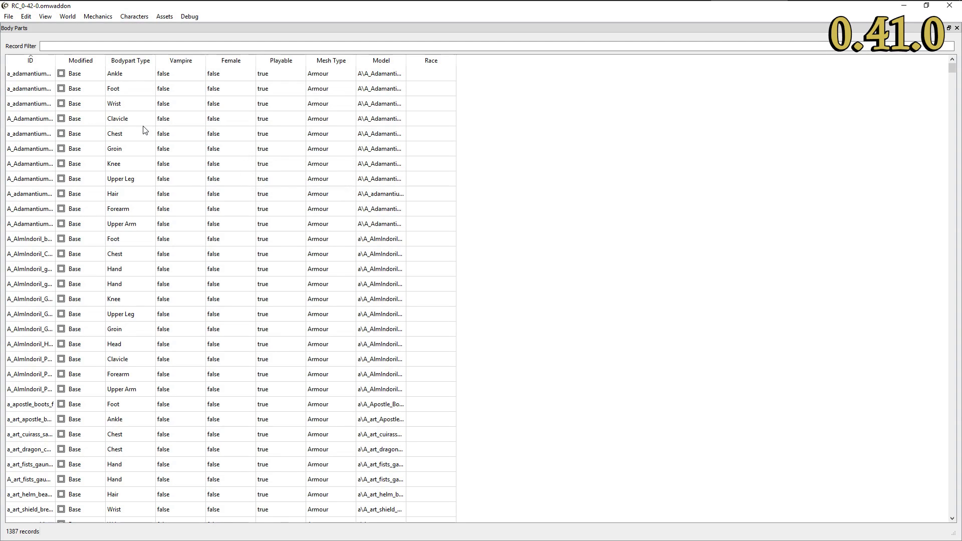
pyautogui.doubleClick(53, 55)
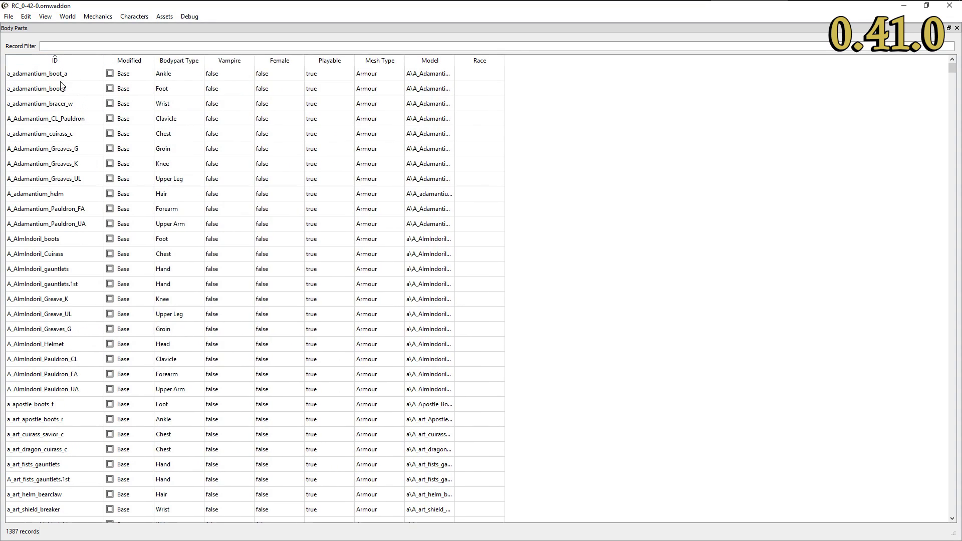
pyautogui.scroll(-4, 71, 140)
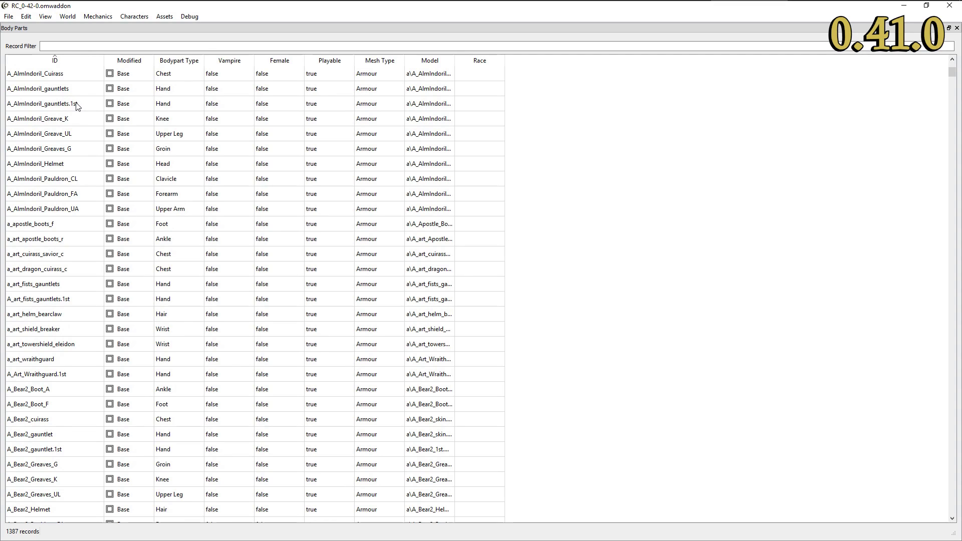
pyautogui.rightClick(76, 103)
pyautogui.click(102, 120)
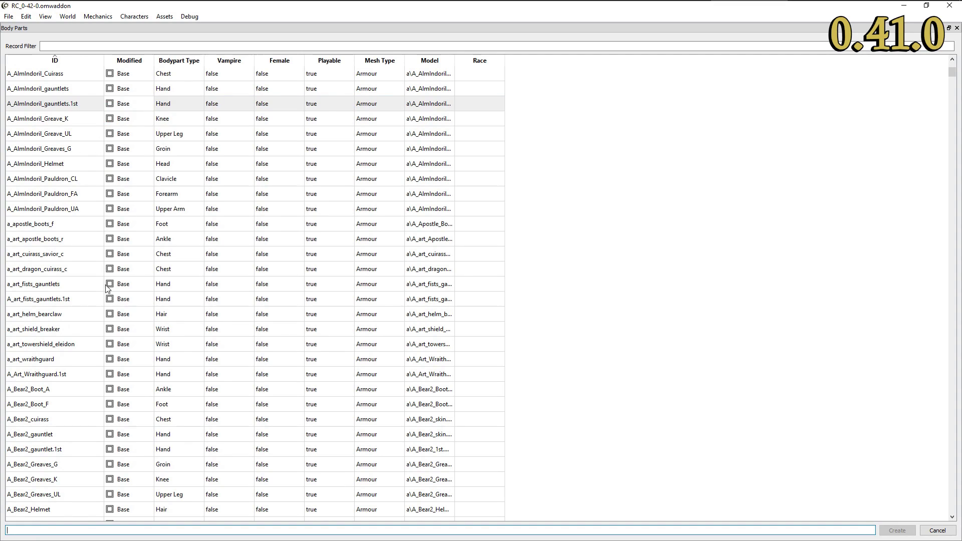
pyautogui.write('E')
pyautogui.click(937, 530)
pyautogui.click(957, 27)
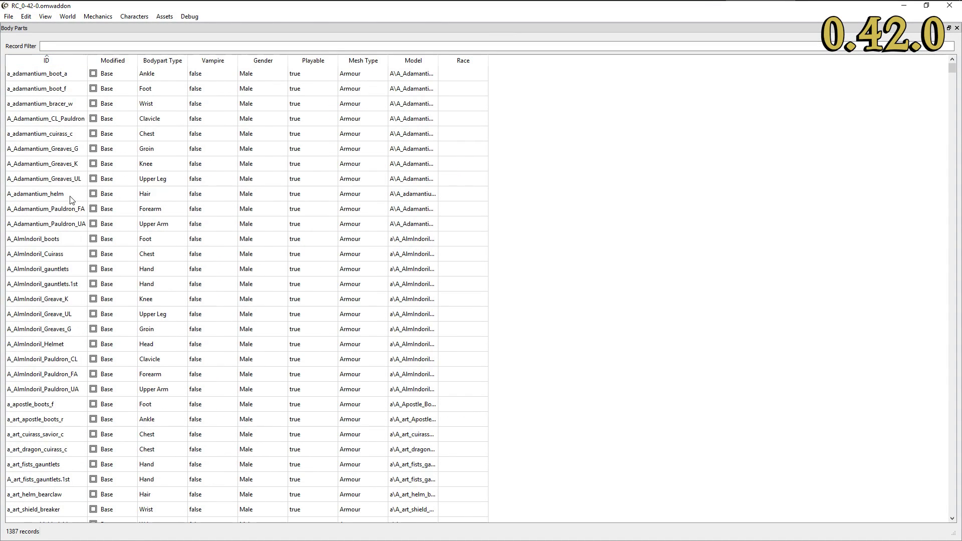
# Step: Create a first-person body part record with the ID ElectronicThumb, starting from the A_AlmIndoril_gauntlets.1st row
pyautogui.scroll(-1, 70, 196)
pyautogui.rightClick(79, 239)
pyautogui.click(95, 264)
pyautogui.write('ElectronicThumb')
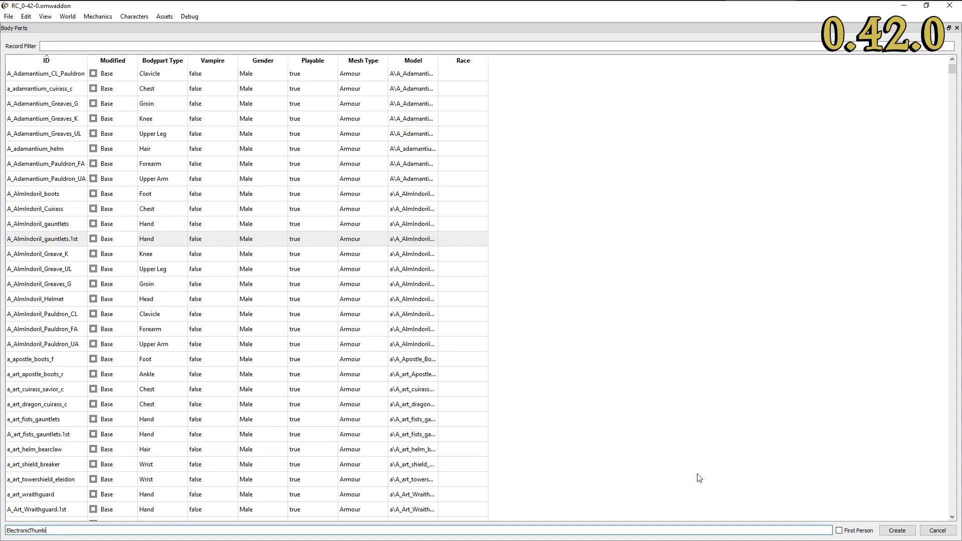
pyautogui.click(839, 530)
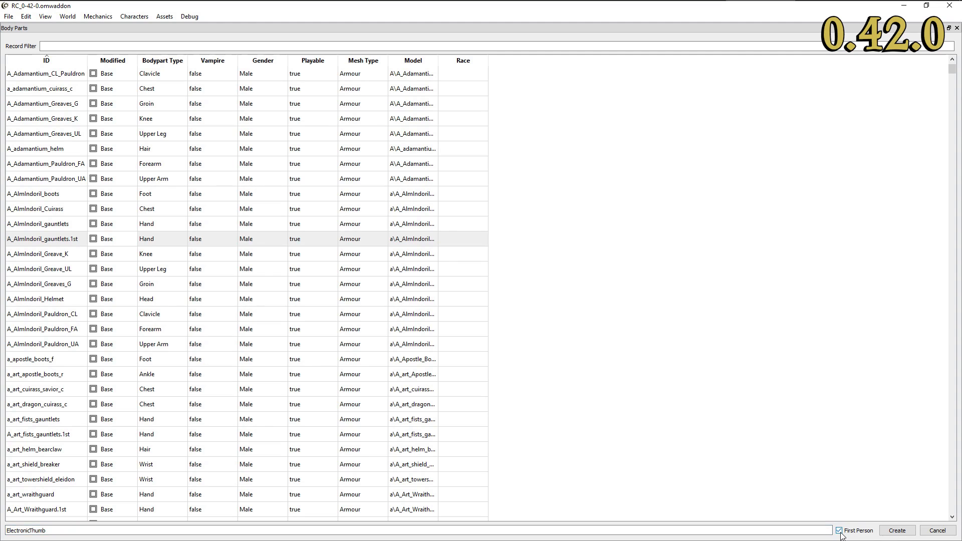
pyautogui.click(897, 530)
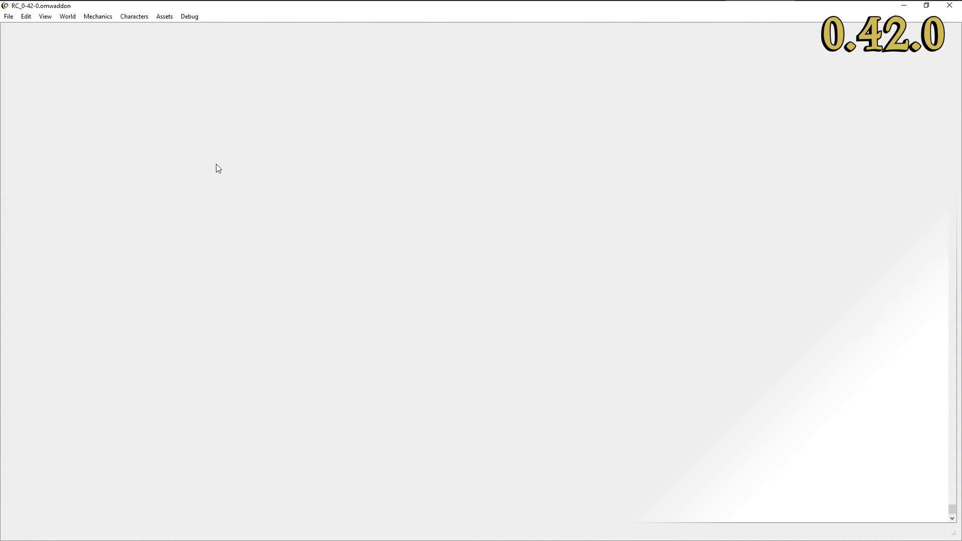
# Step: Open the Objects table filtered with !string("Record Type", Book) and widen the Name column
pyautogui.click(67, 16)
pyautogui.click(79, 52)
pyautogui.write('!string("Record Type", Book)')
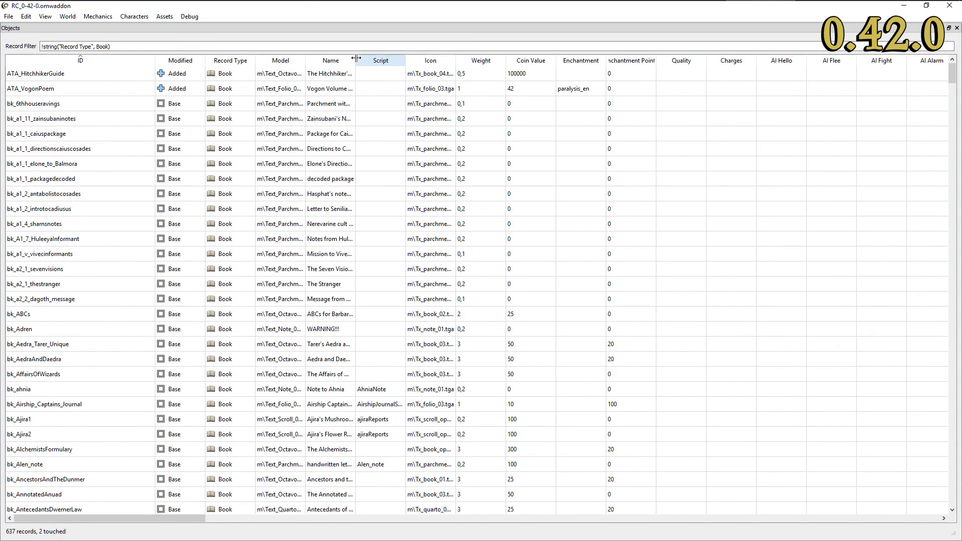
pyautogui.moveTo(355, 60); pyautogui.dragTo(428, 61)
# Step: Look through the filtered book records, selecting entries such as bk_ABCs, bk_lustyargonianmaid and BookSkill_Alteration1
pyautogui.scroll(-20, 73, 296)
pyautogui.scroll(-9, 76, 408)
pyautogui.click(83, 360)
pyautogui.scroll(20, 75, 234)
pyautogui.click(70, 225)
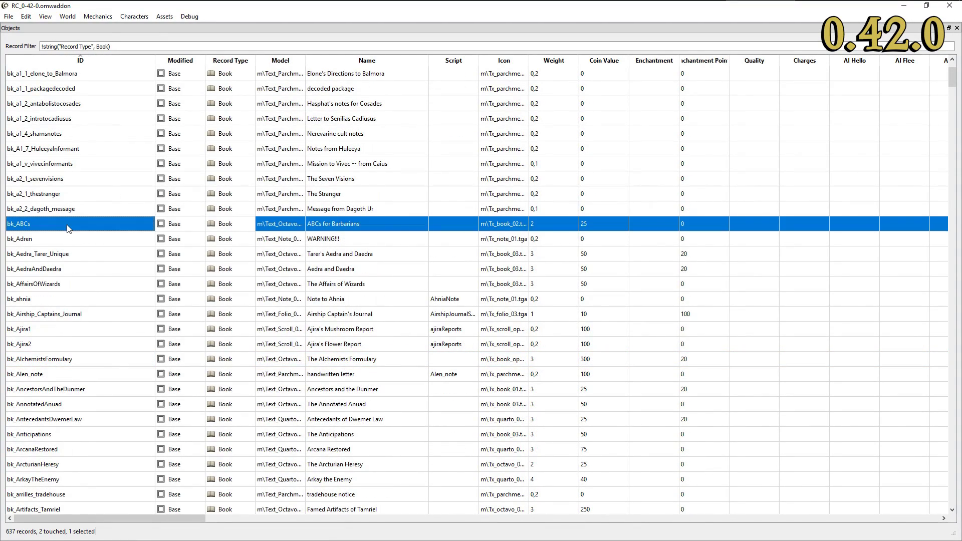
pyautogui.scroll(-20, 65, 225)
pyautogui.click(48, 269)
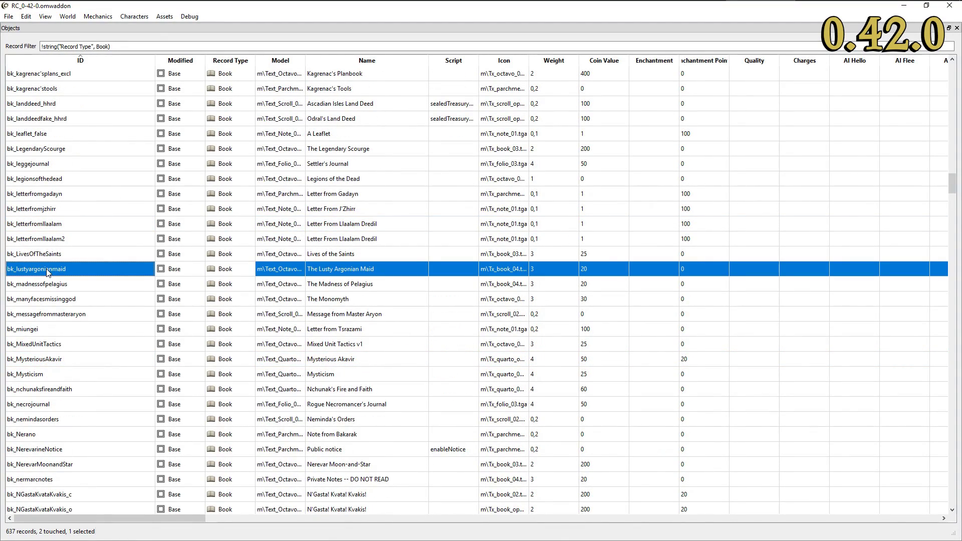
pyautogui.scroll(-20, 104, 401)
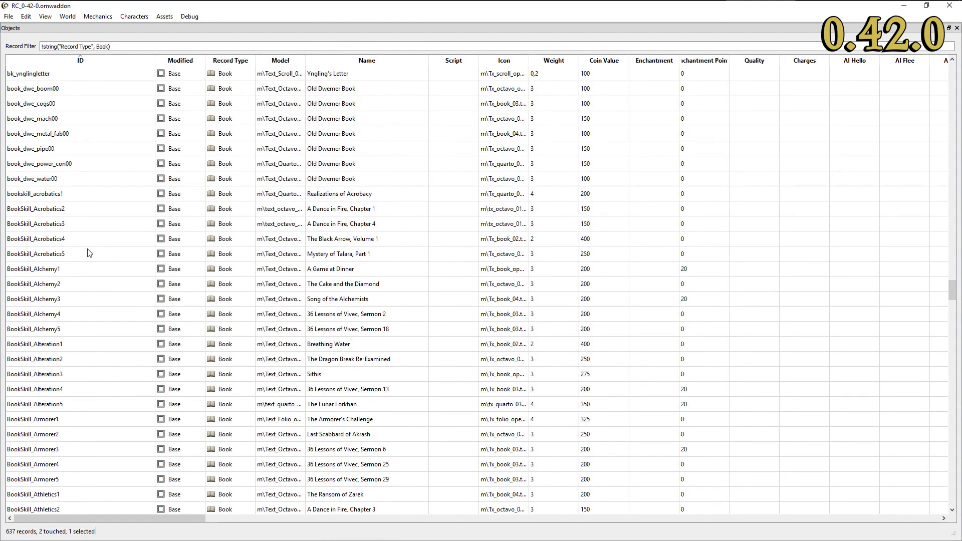
pyautogui.click(59, 345)
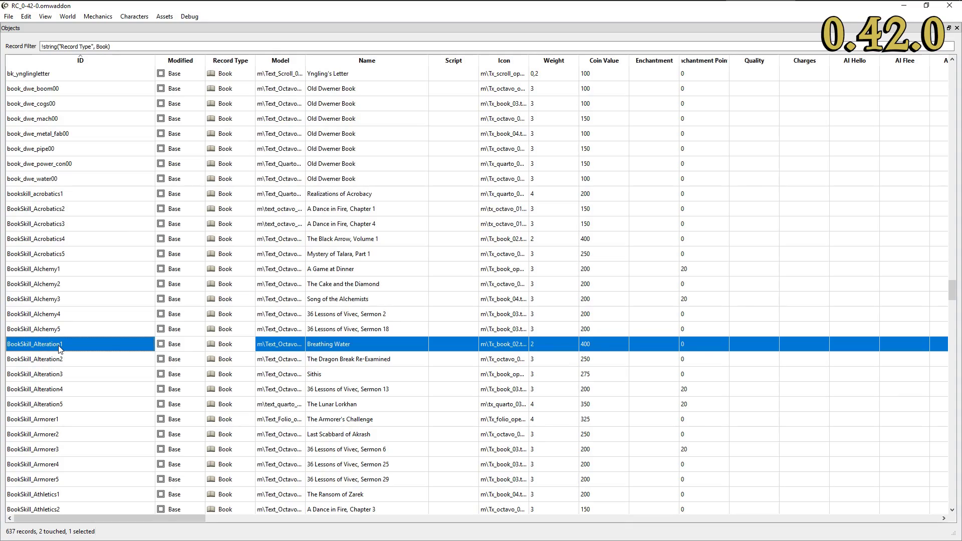
pyautogui.scroll(20, 88, 276)
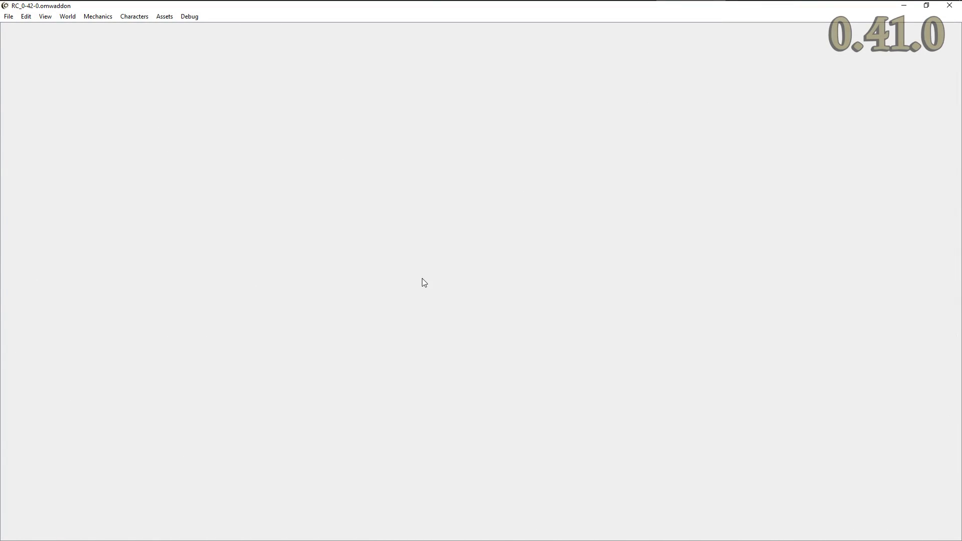
# Step: Open the Objects table and filter it with !string("Record Type", Book)
pyautogui.click(68, 17)
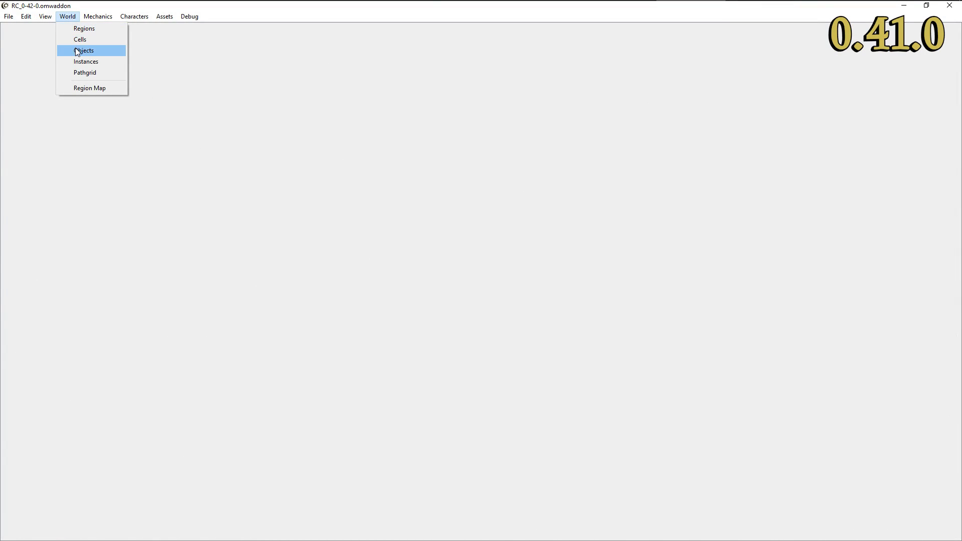
pyautogui.click(78, 50)
pyautogui.write('!string("Record Type", Book)')
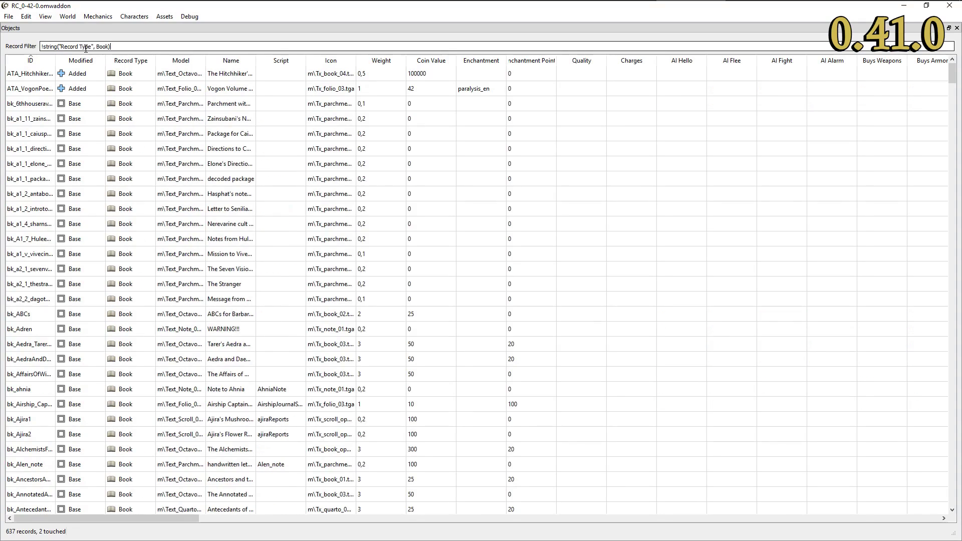
# Step: Open the ATA_HitchhikerGuide and ATA_VogonPoem book records and examine their skill and text fields
pyautogui.doubleClick(35, 75)
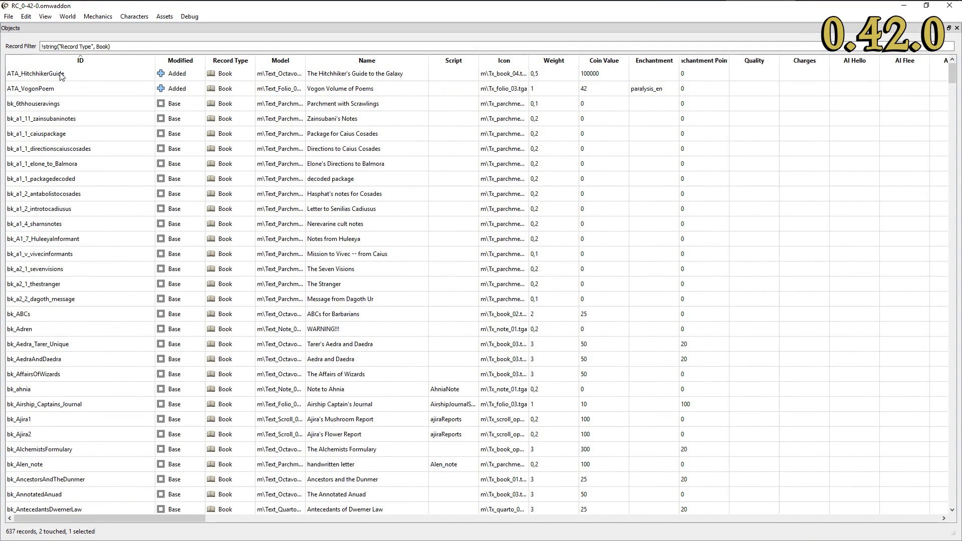
pyautogui.doubleClick(61, 76)
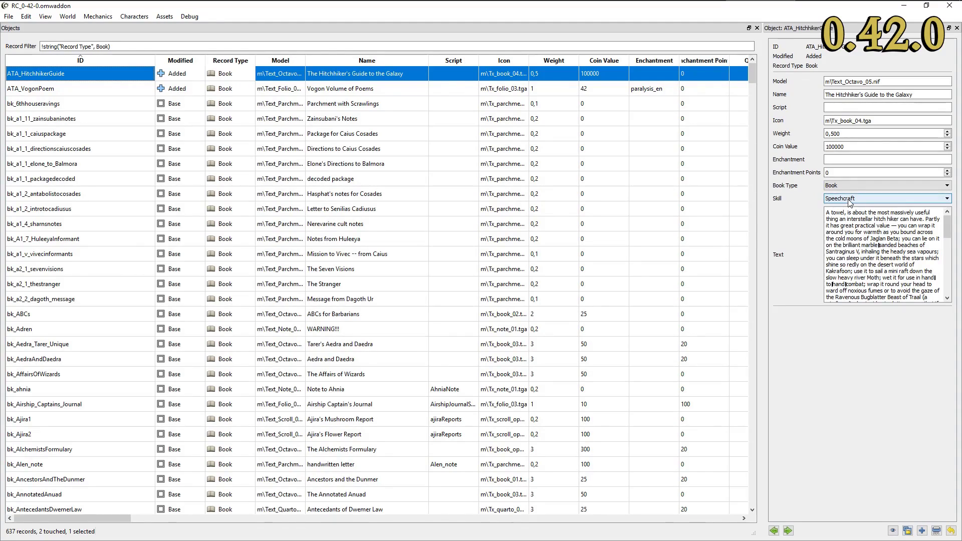
pyautogui.click(837, 199)
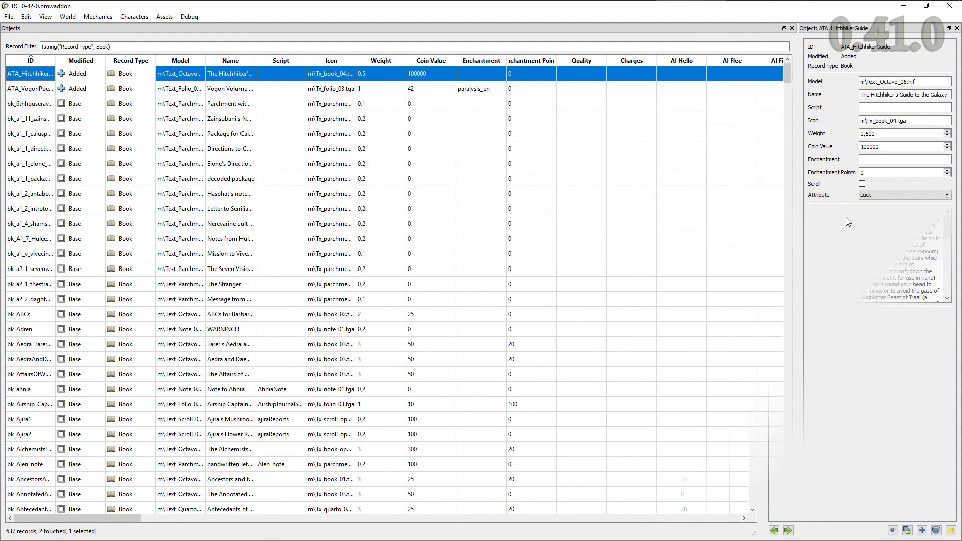
pyautogui.doubleClick(34, 88)
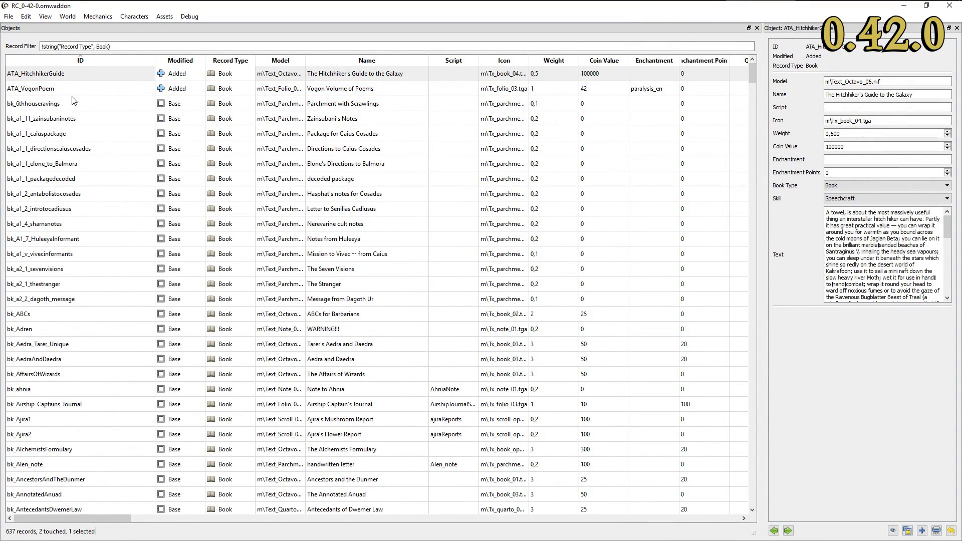
pyautogui.doubleClick(45, 89)
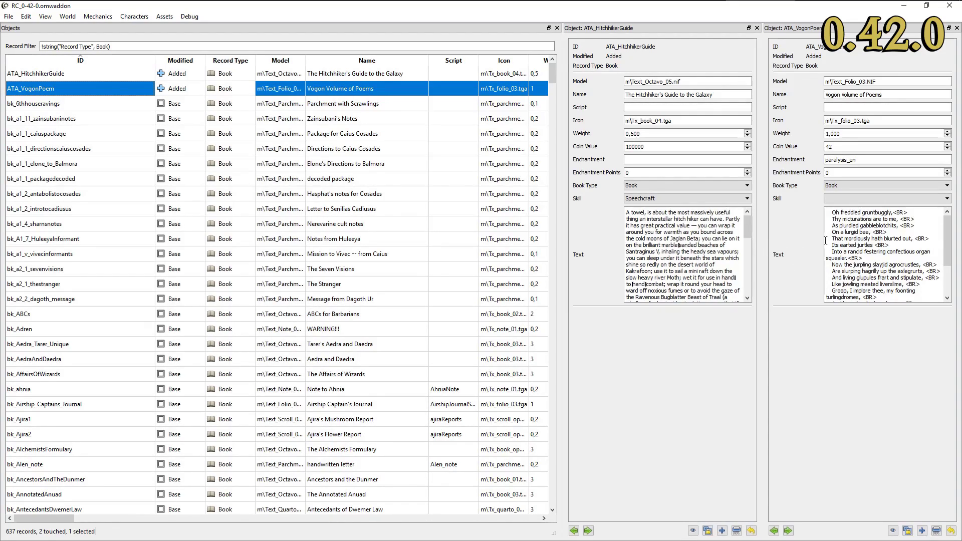
pyautogui.moveTo(947, 239)
pyautogui.mouseDown()
pyautogui.moveTo(949, 273)
pyautogui.moveTo(952, 234)
pyautogui.mouseUp()
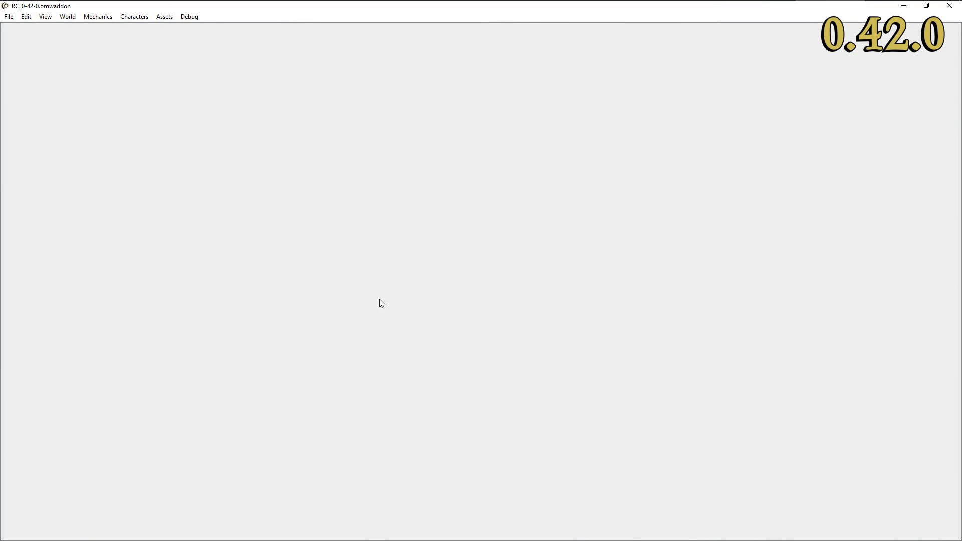
# Step: Open the Objects table, widen its ID column and sort the records by modification status
pyautogui.click(69, 17)
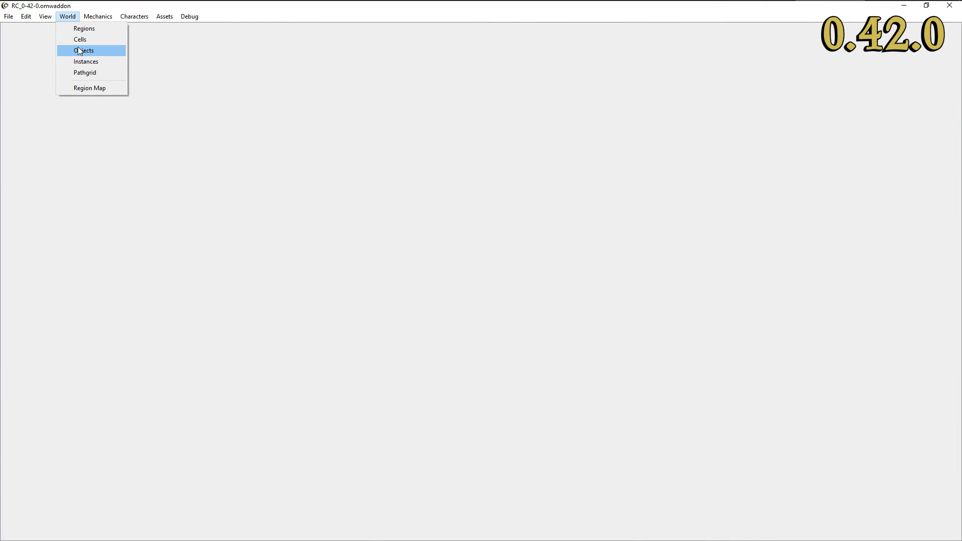
pyautogui.click(77, 47)
pyautogui.moveTo(55, 60); pyautogui.dragTo(76, 60)
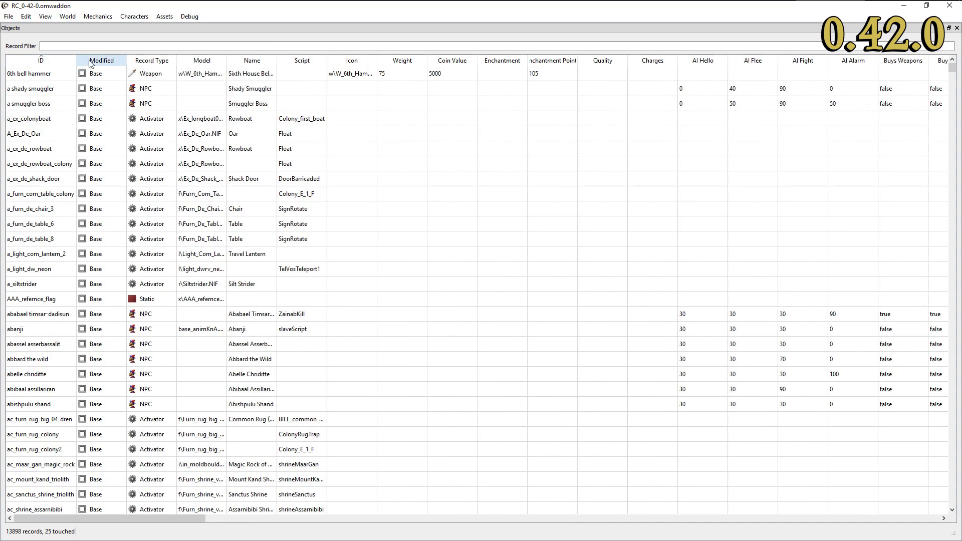
pyautogui.click(102, 60)
# Step: Open the edit views of ATA_VogonOrders1, ATA_Light_Brazier, ATA_Marvin and the Fargoth's Grandmother NPC record
pyautogui.doubleClick(54, 389)
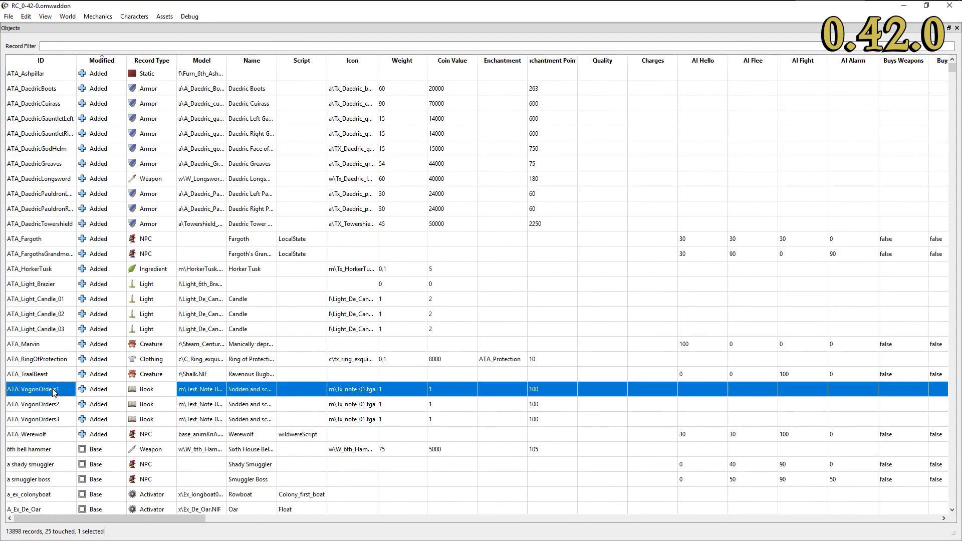
pyautogui.click(53, 299)
pyautogui.doubleClick(50, 284)
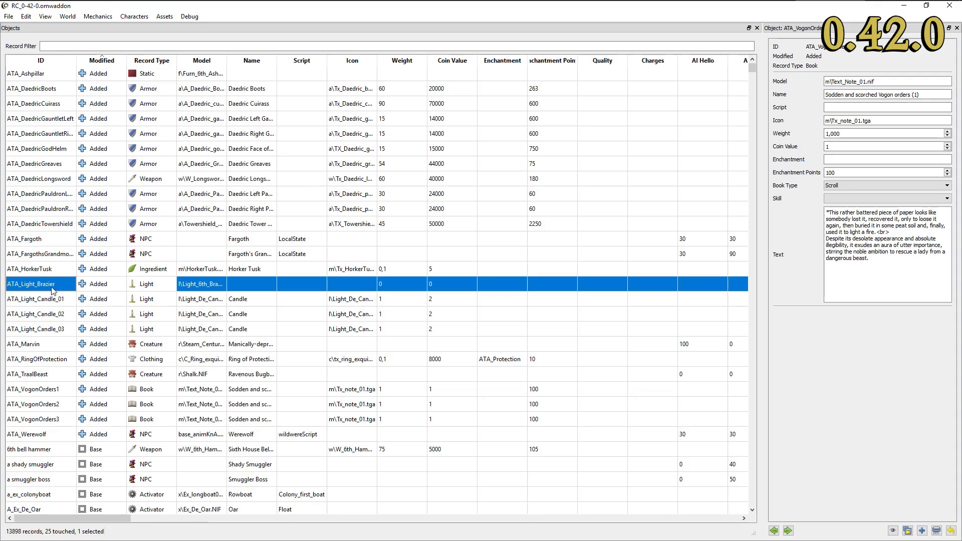
pyautogui.doubleClick(41, 344)
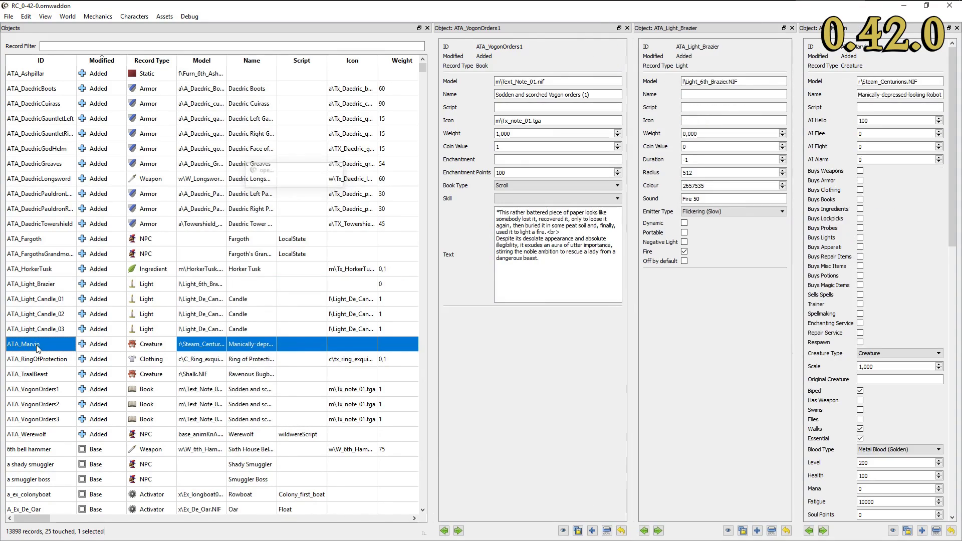
pyautogui.click(44, 254)
pyautogui.doubleClick(44, 256)
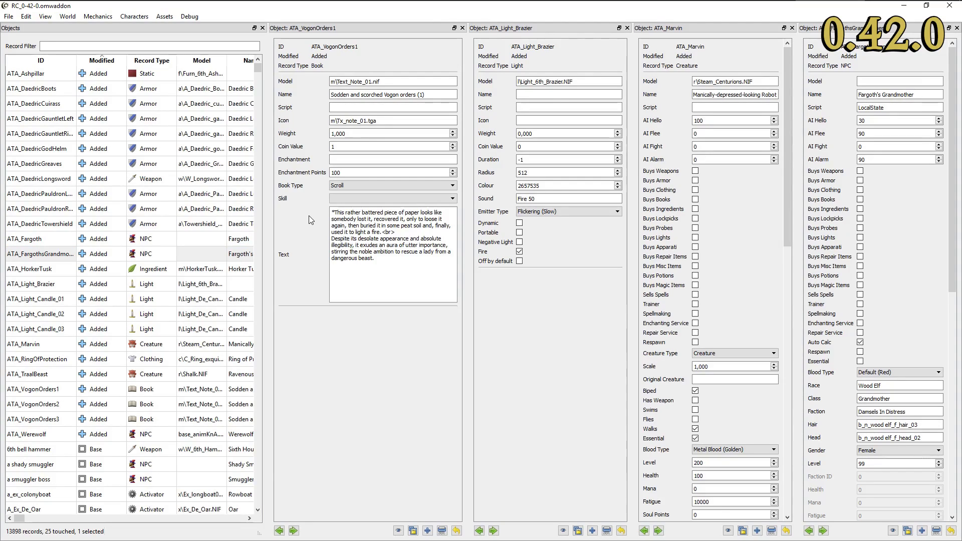
# Step: Examine the options offered for the scroll's book type, the brazier's emitter type, Marvin's blood type and the grandmother's gender
pyautogui.click(375, 186)
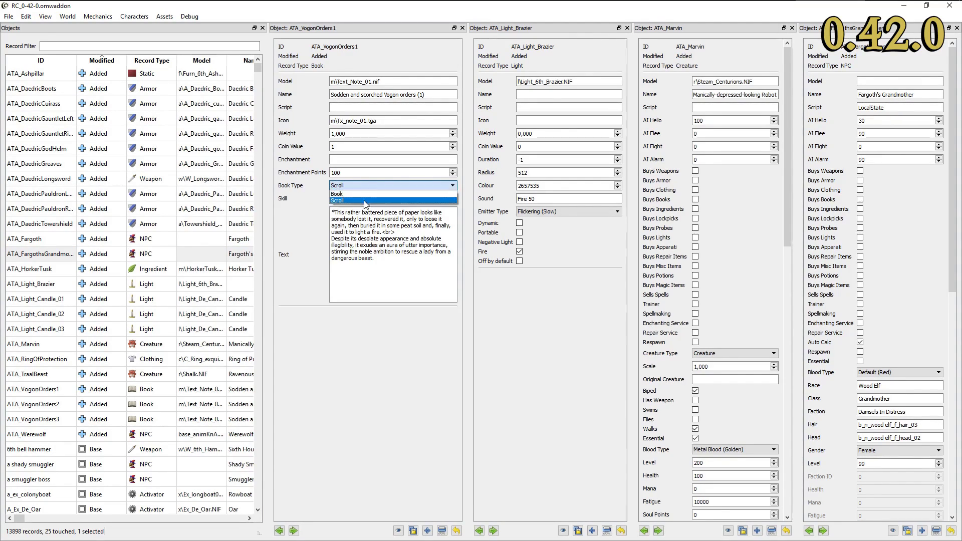
pyautogui.click(391, 238)
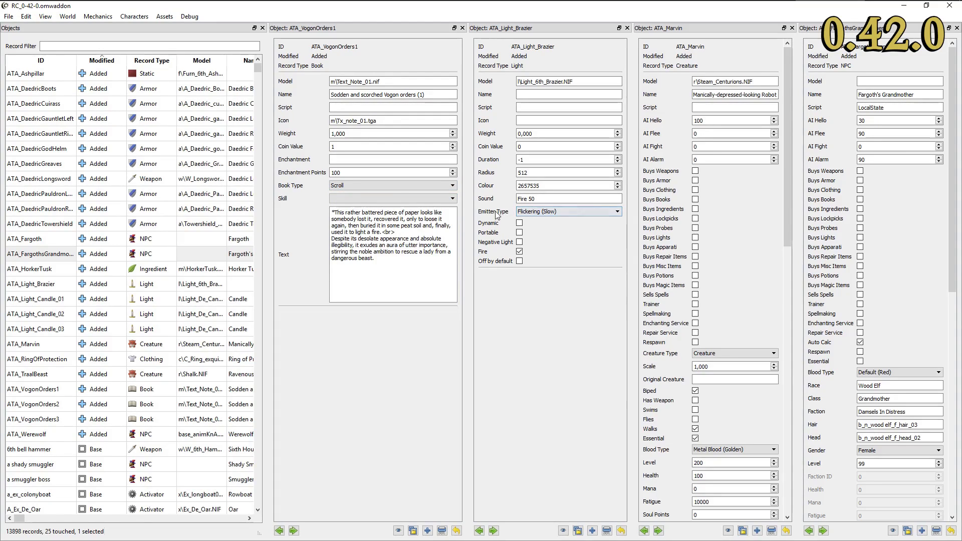
pyautogui.click(538, 213)
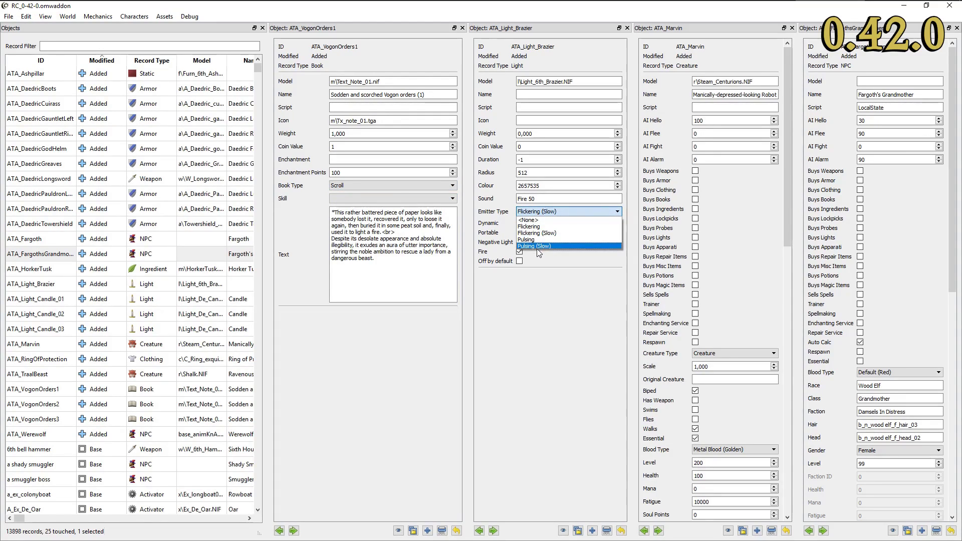
pyautogui.click(563, 305)
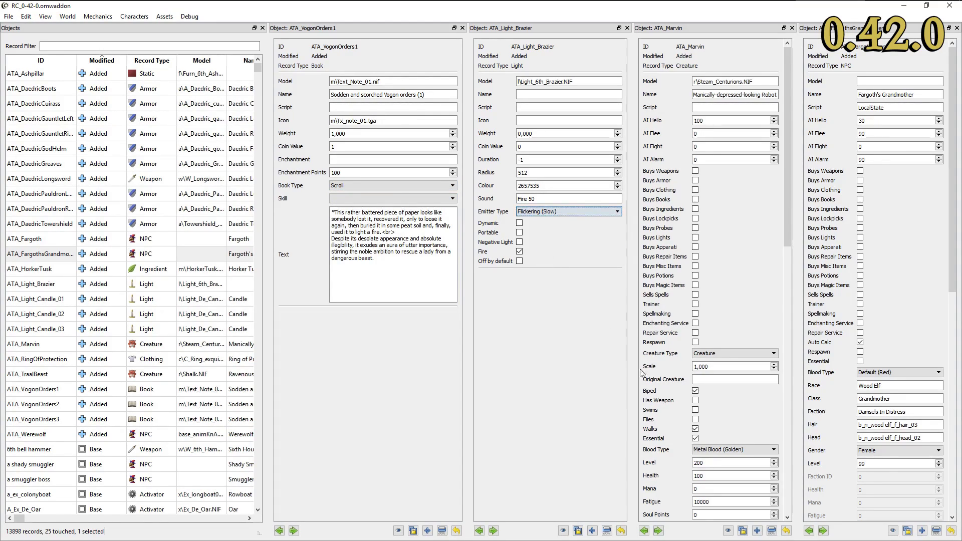
pyautogui.click(709, 450)
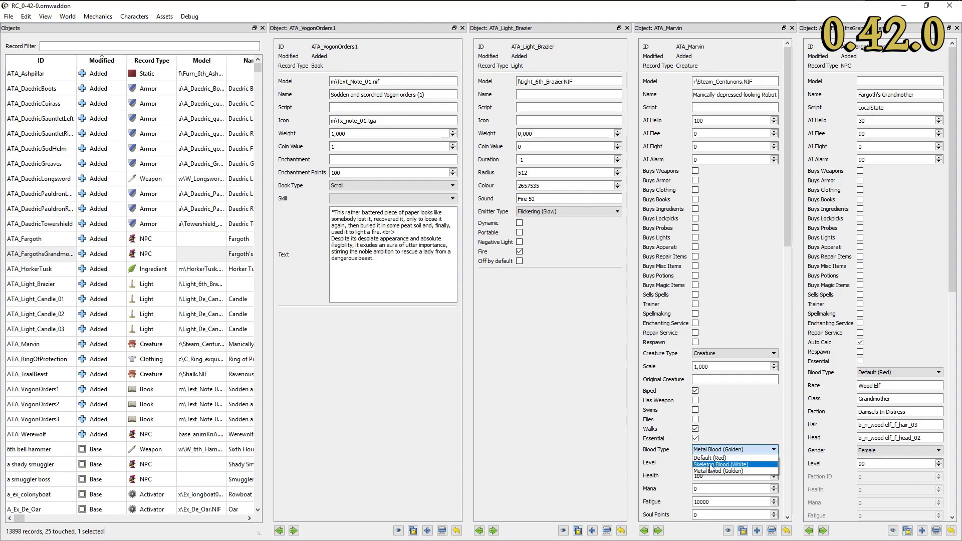
pyautogui.click(763, 429)
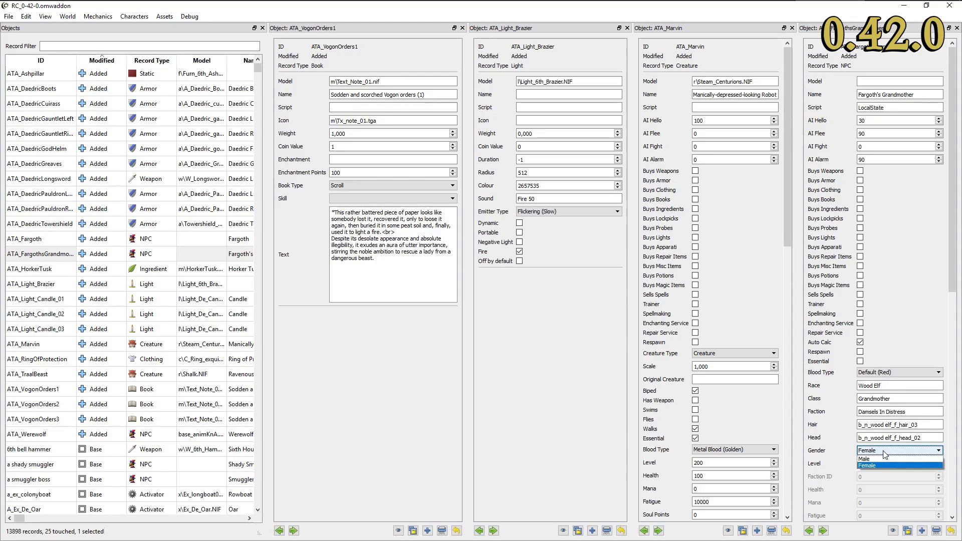
pyautogui.click(871, 464)
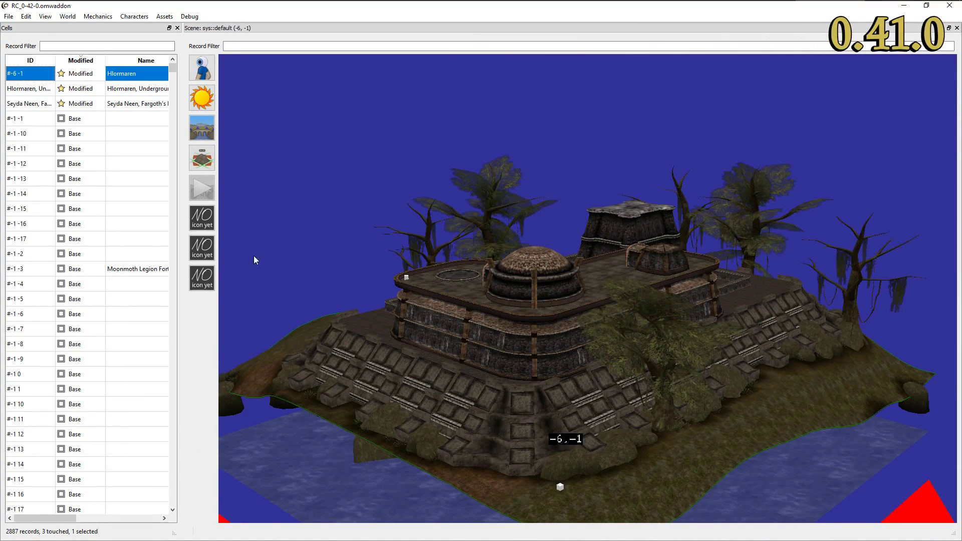
# Step: Load the Hlormaren, Underground cell into the scene and inspect its stools up close, followed by the Seyda Neen, Fargoth's House cell
pyautogui.moveTo(23, 90); pyautogui.dragTo(505, 271)
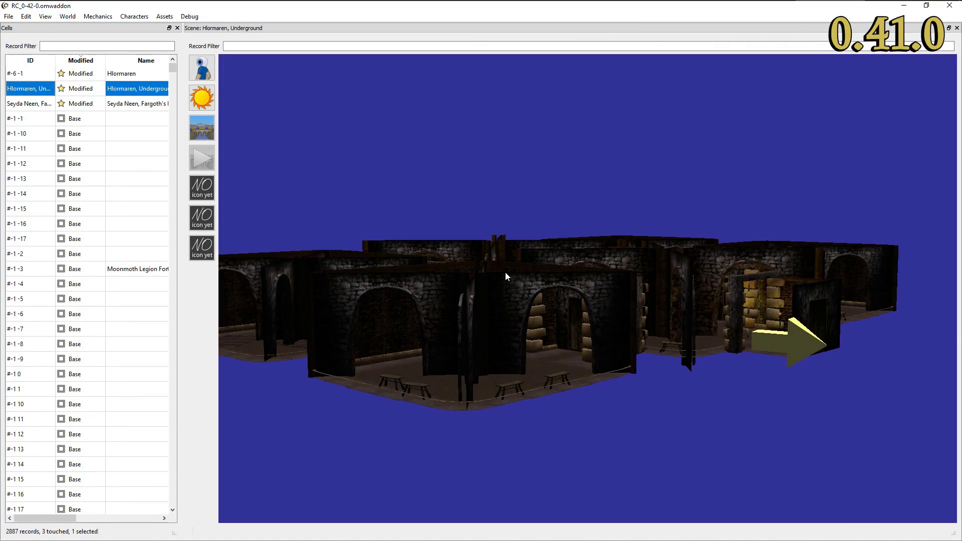
pyautogui.scroll(10, 624, 339)
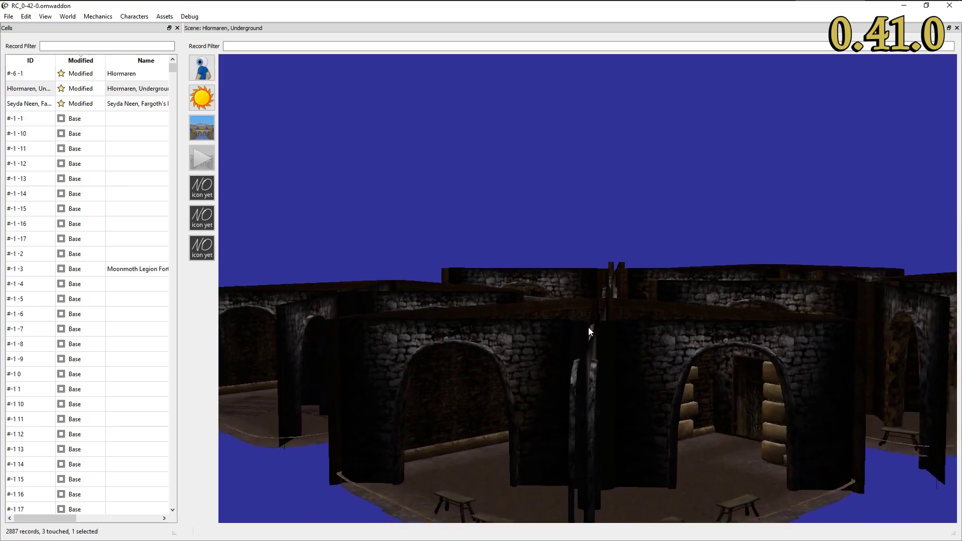
pyautogui.moveTo(609, 323); pyautogui.dragTo(421, 341)
pyautogui.scroll(15, 421, 341)
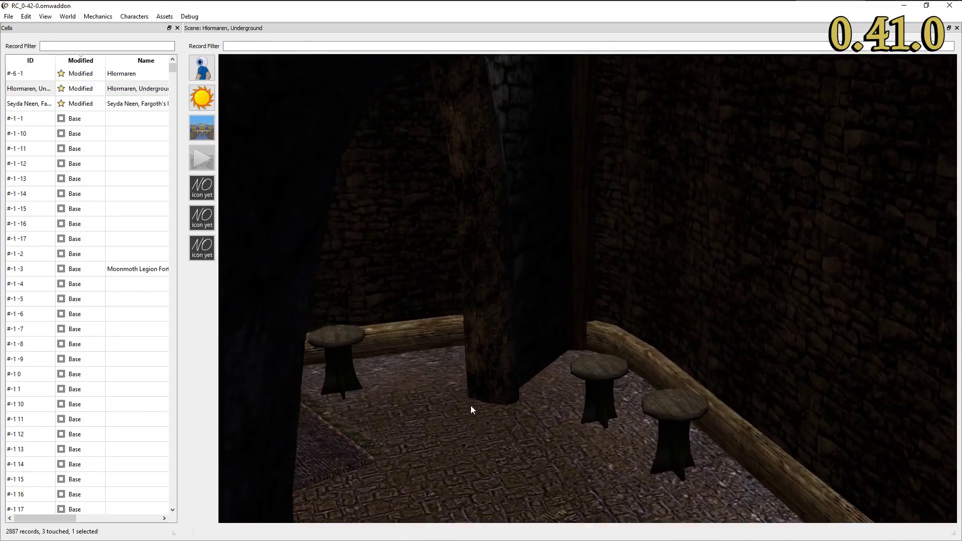
pyautogui.scroll(12, 521, 386)
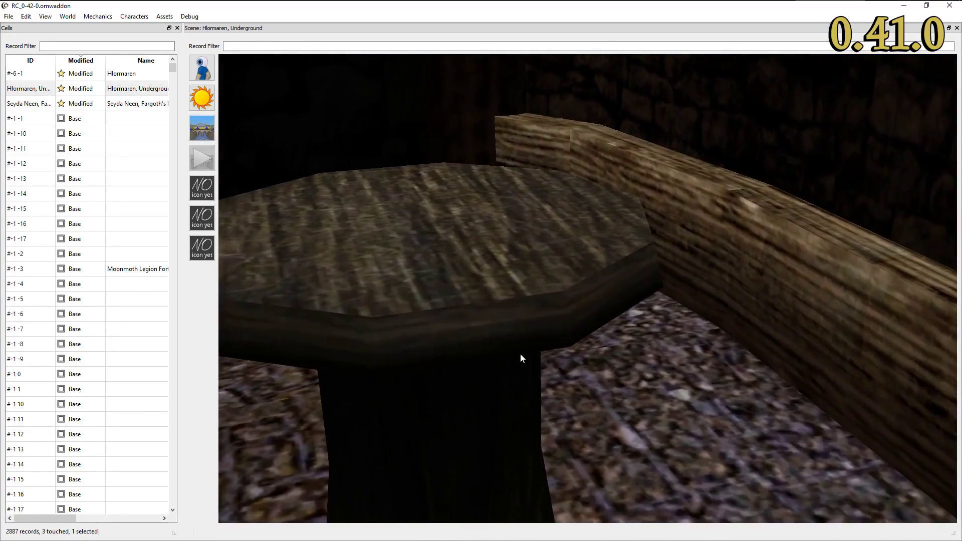
pyautogui.moveTo(27, 110); pyautogui.dragTo(83, 93)
pyautogui.moveTo(569, 213); pyautogui.dragTo(570, 266)
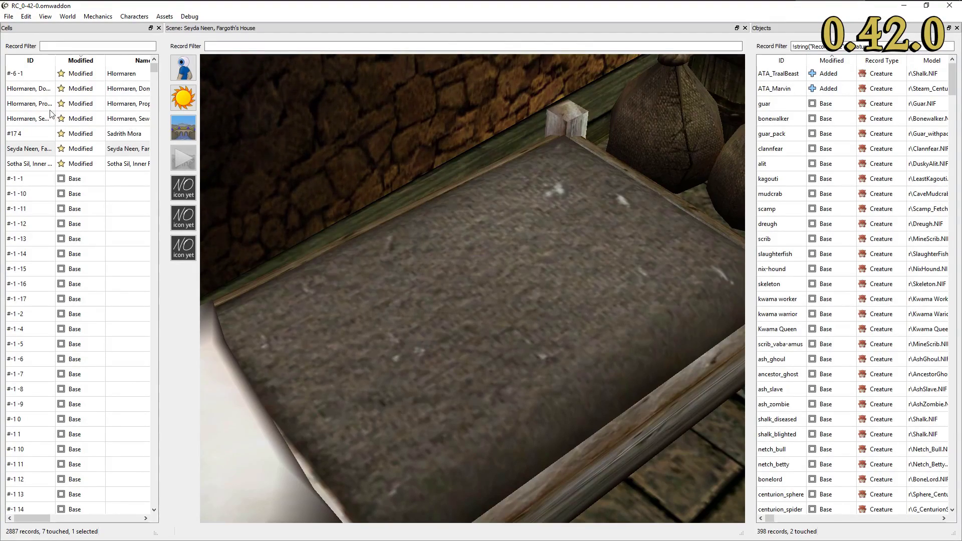
# Step: Load the Hlormaren Dome, Propylon Chamber and Sewers cells into the scene, return to the Dome, and finish with Seyda Neen, Fargoth's House
pyautogui.moveTo(27, 89); pyautogui.dragTo(449, 187)
pyautogui.moveTo(37, 105); pyautogui.dragTo(398, 288)
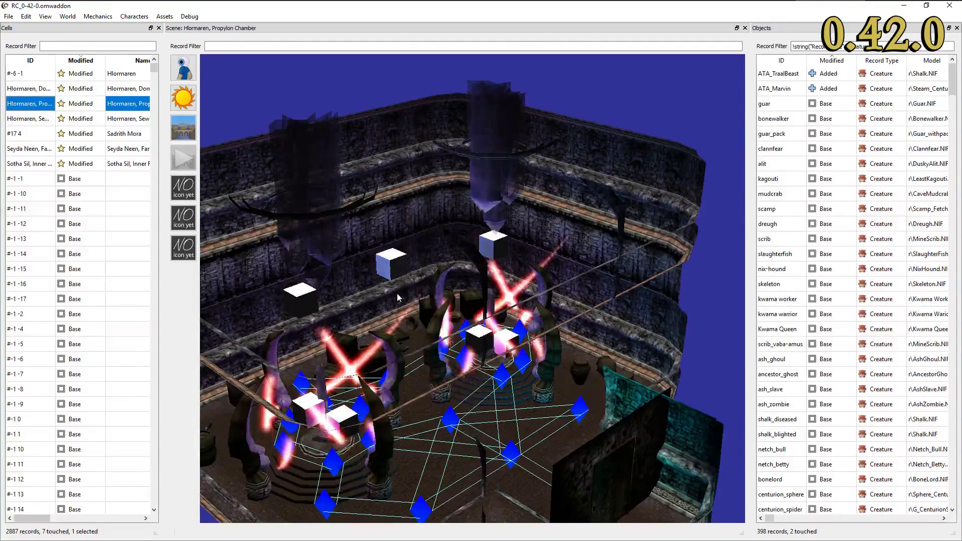
pyautogui.moveTo(40, 120); pyautogui.dragTo(467, 222)
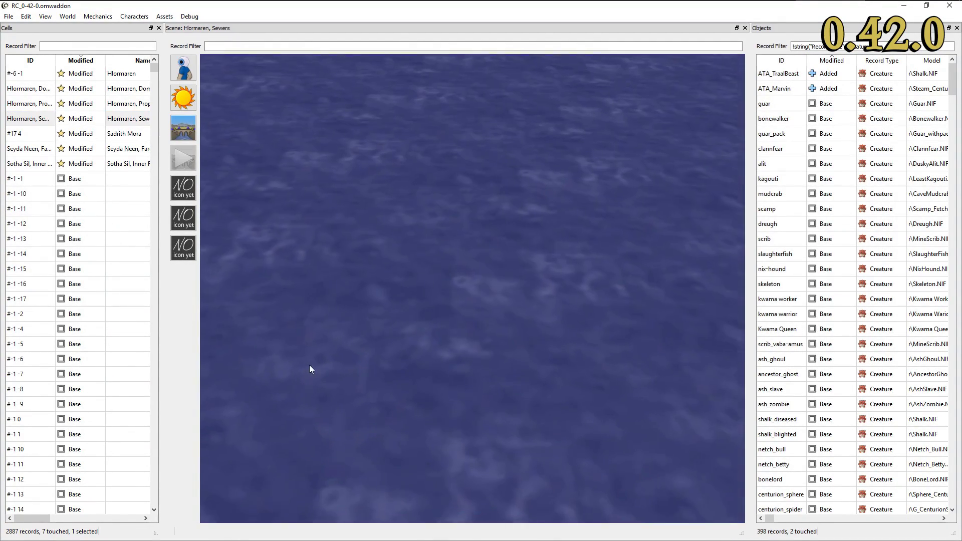
pyautogui.moveTo(28, 88); pyautogui.dragTo(464, 306)
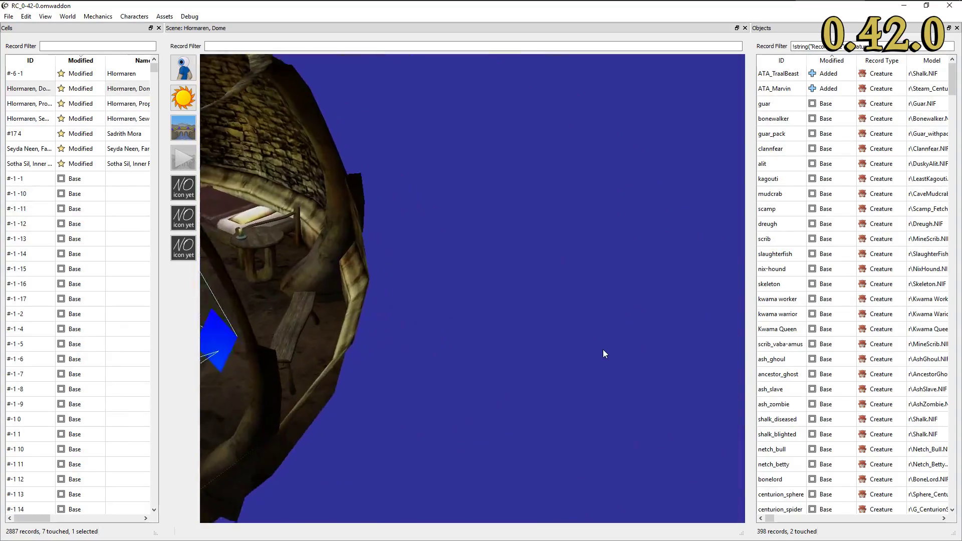
pyautogui.moveTo(28, 149); pyautogui.dragTo(434, 234)
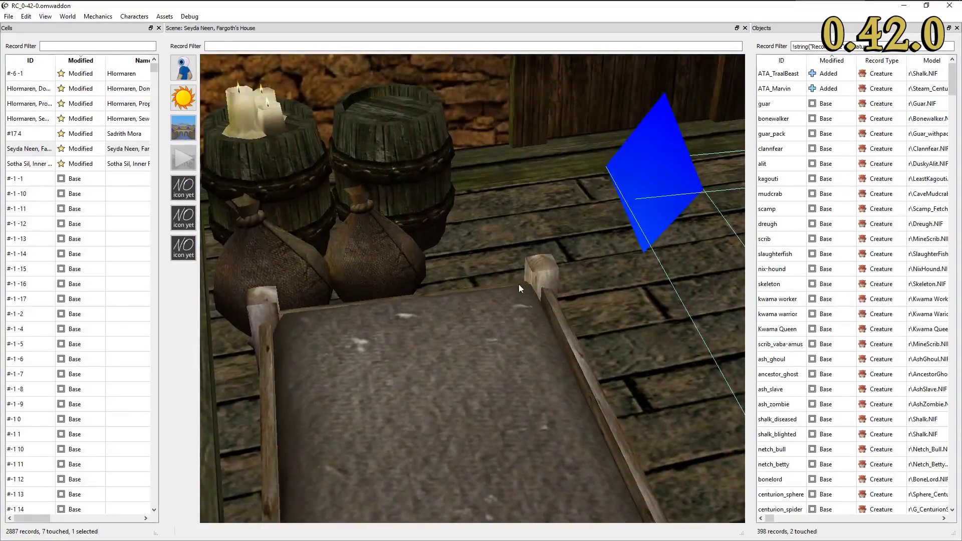
# Step: Place the ATA_TraalBeast creature on the bed in Fargoth's House and save the add-on after closing the open views
pyautogui.moveTo(787, 75); pyautogui.dragTo(471, 396)
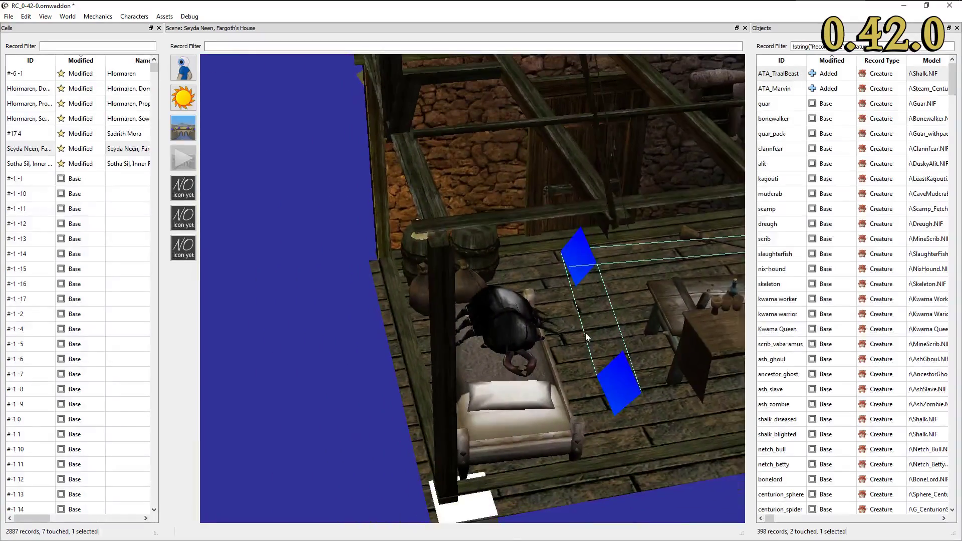
pyautogui.click(745, 28)
pyautogui.click(957, 27)
pyautogui.click(956, 28)
pyautogui.hotkey('ctrl', 's')
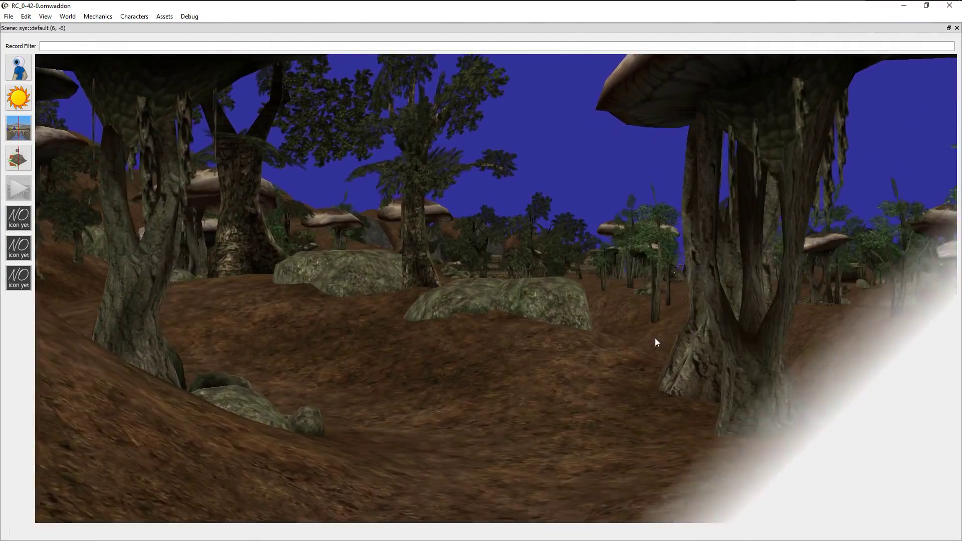
# Step: Move the camera through the forest of exterior cell (6, -6) to the rope bridge and look around it
pyautogui.press('w')
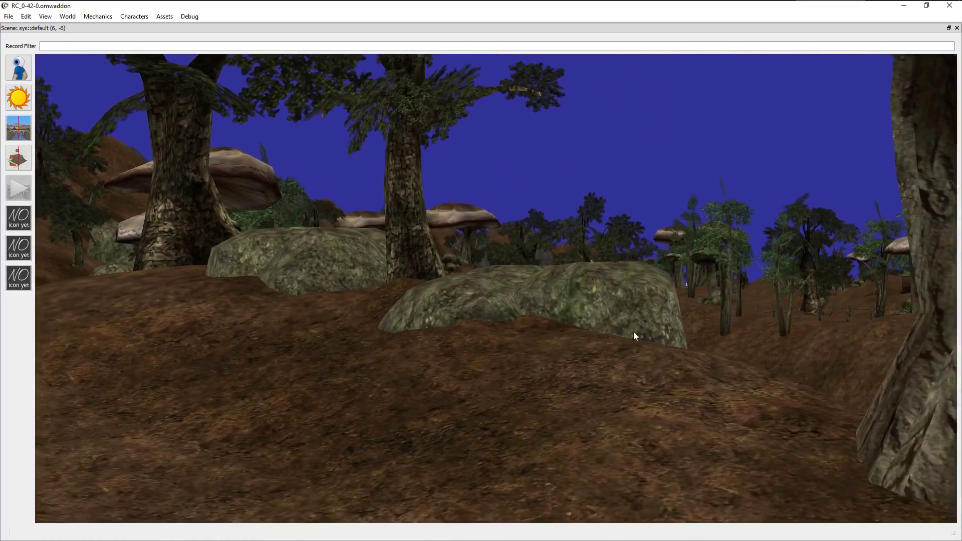
pyautogui.moveTo(633, 331); pyautogui.dragTo(600, 354)
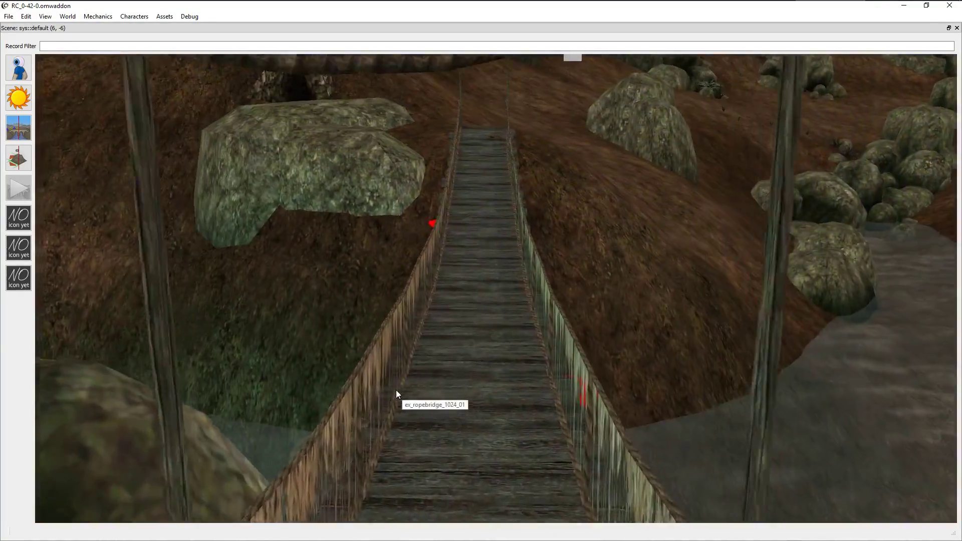
pyautogui.moveTo(398, 394); pyautogui.dragTo(747, 296)
pyautogui.moveTo(747, 296); pyautogui.dragTo(756, 311)
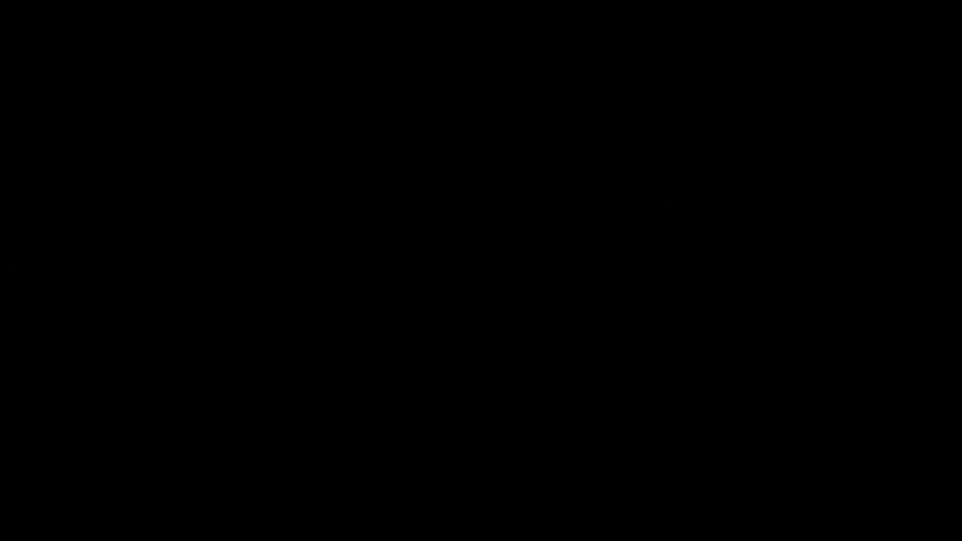